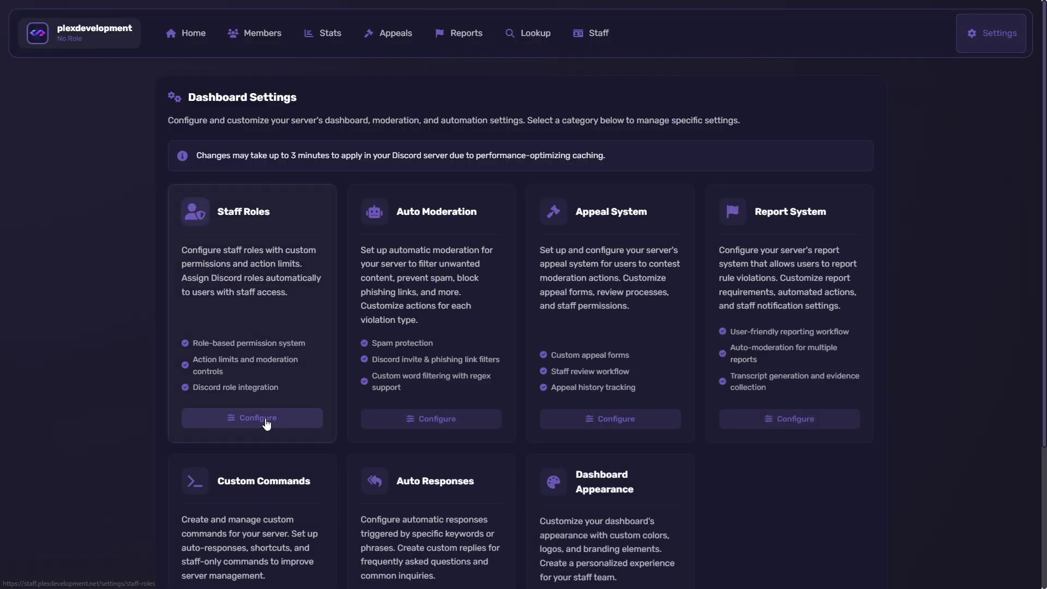
Start a new Moderator staff role with priority 3, linked to the Top Contributor Discord role
left_click(266, 423)
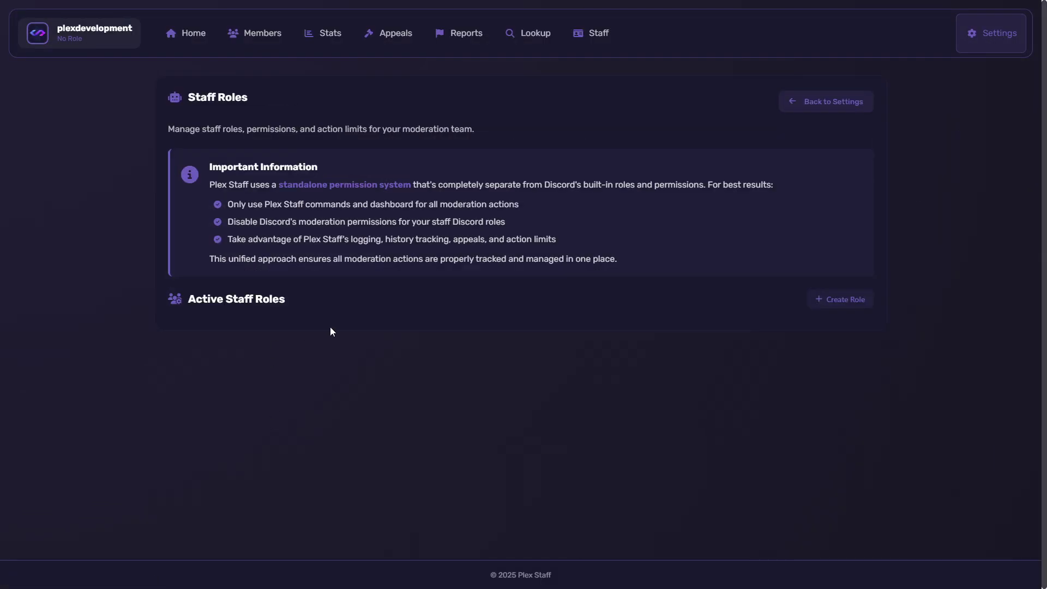
left_click(859, 308)
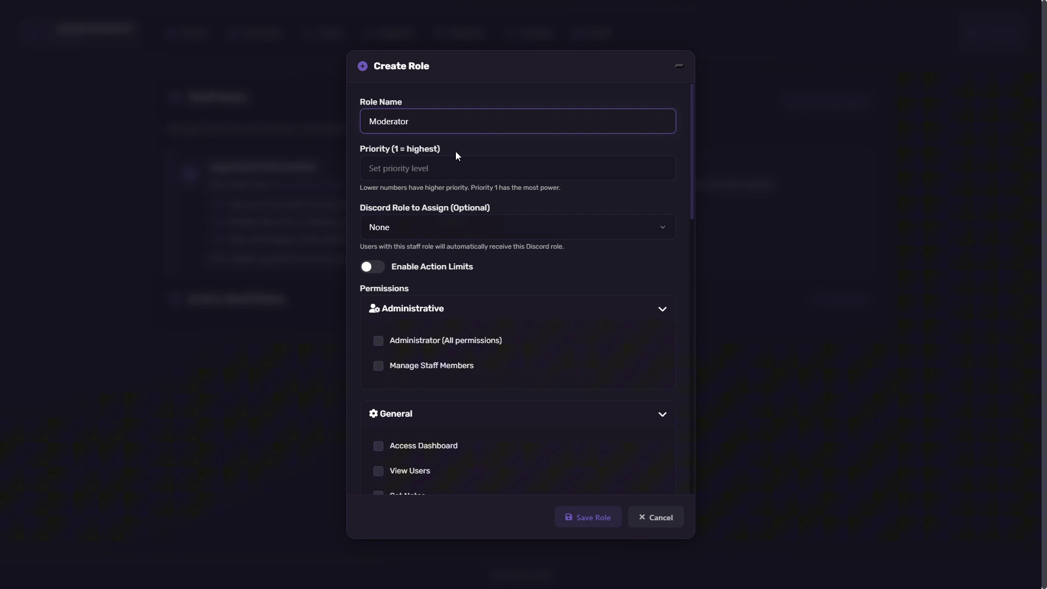
left_click(406, 168)
type("1")
left_click(409, 227)
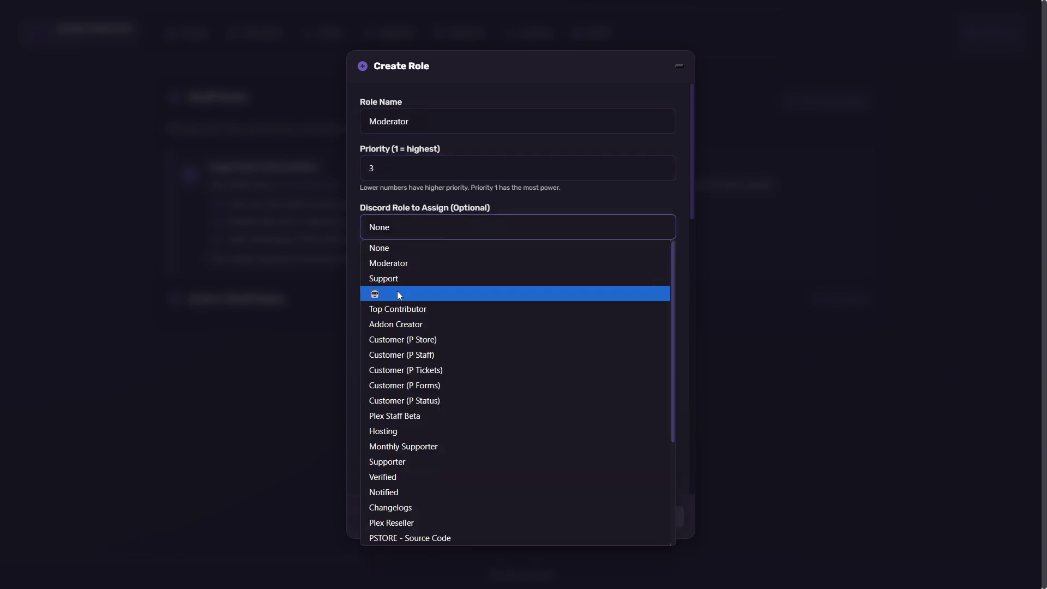
left_click(396, 293)
Grant the role Set Notes, Clear Channel, Manage Reports and View Reports permissions
scroll(493, 274, "down", 2)
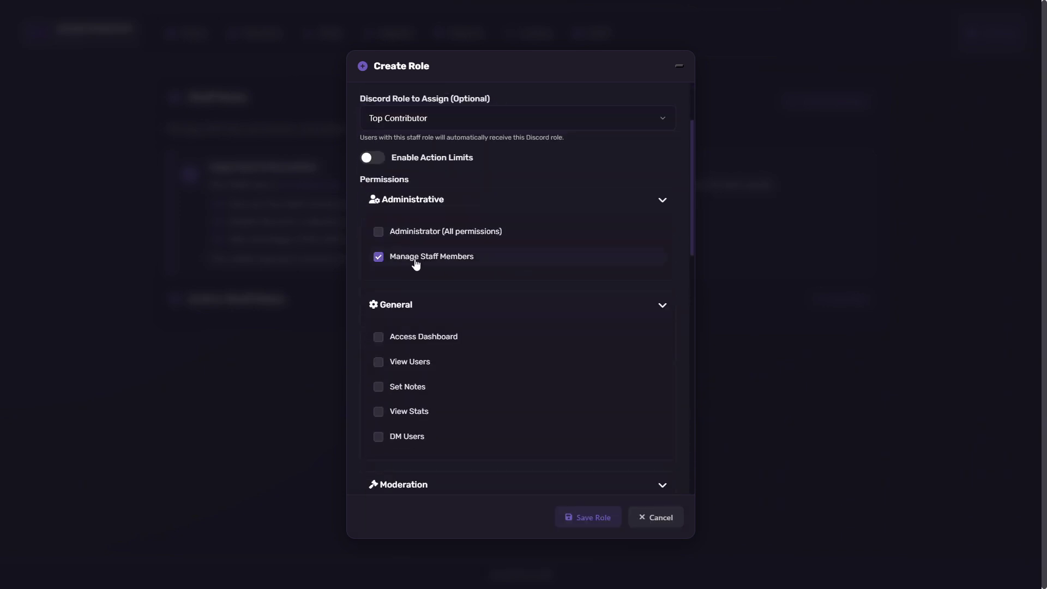
scroll(416, 264, "down", 1)
left_click(413, 335)
scroll(461, 277, "down", 4)
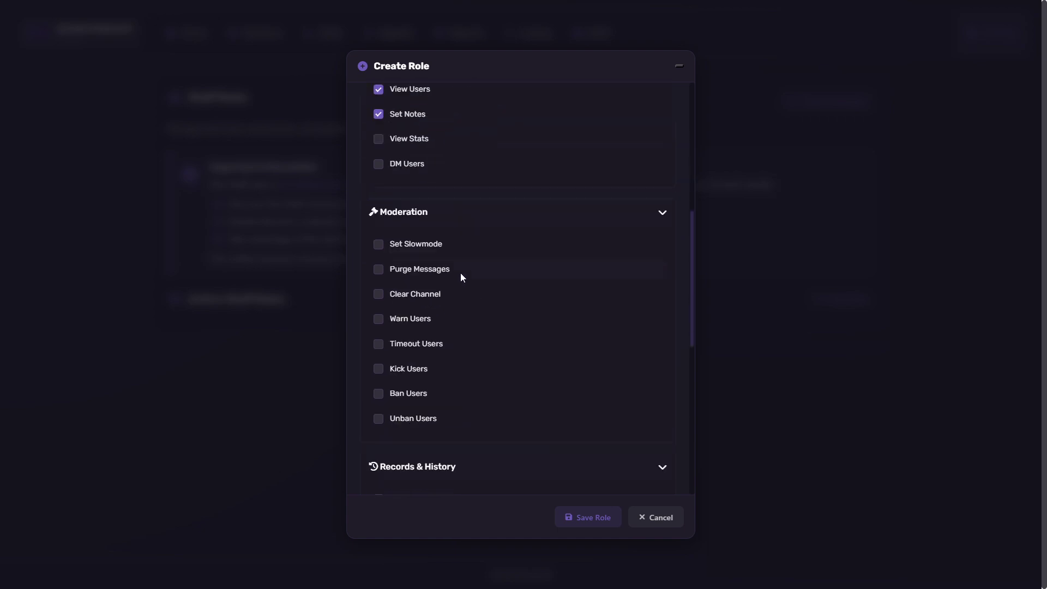
left_click(413, 297)
scroll(564, 273, "down", 5)
left_click(434, 315)
left_click(425, 293)
scroll(513, 331, "up", 10)
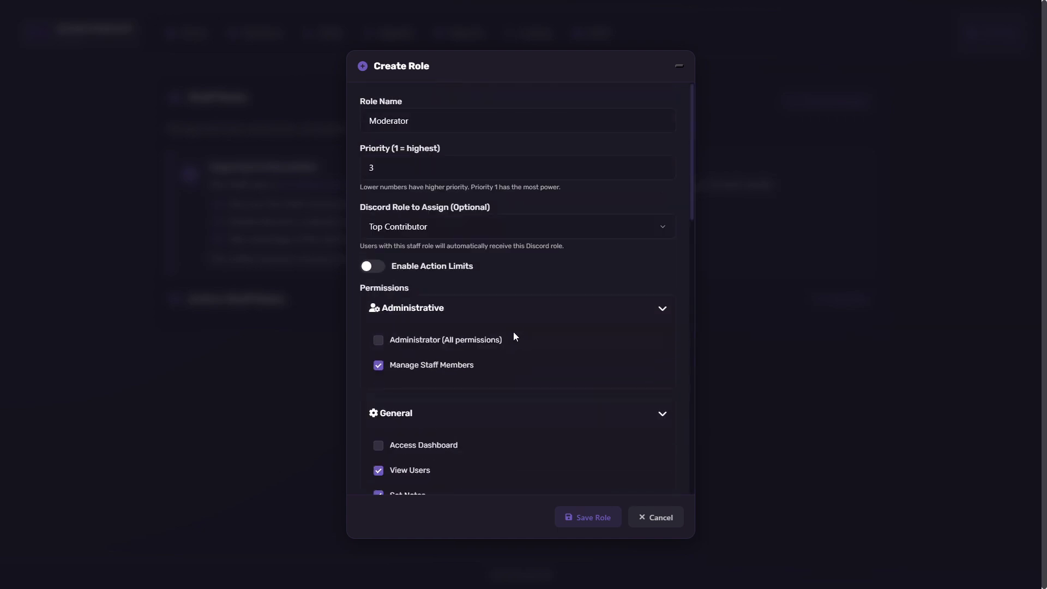
Enable action limits measured in hours and save the Moderator role
left_click(373, 266)
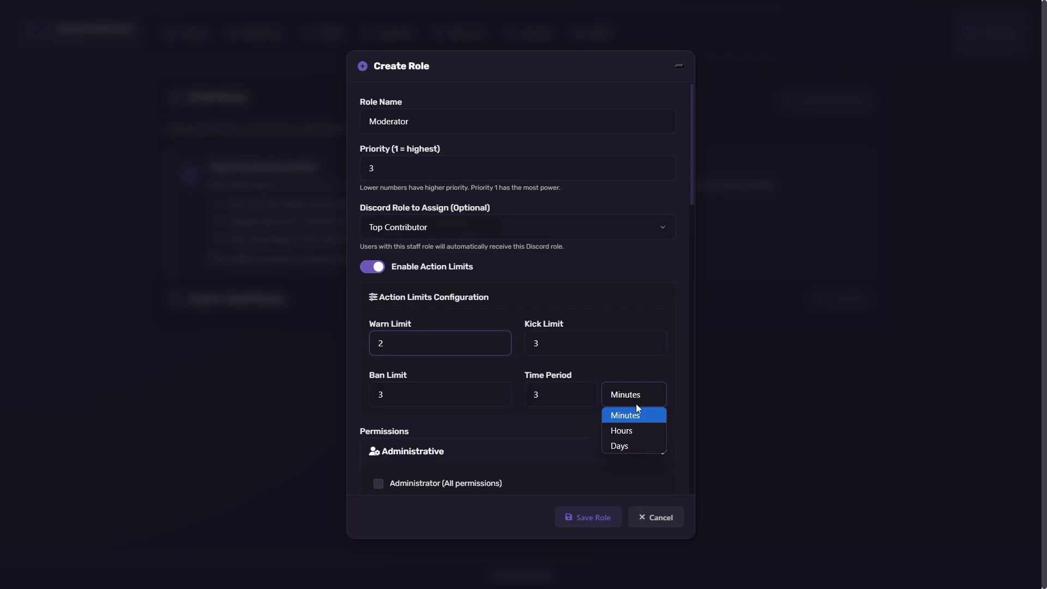
left_click(633, 430)
left_click(584, 518)
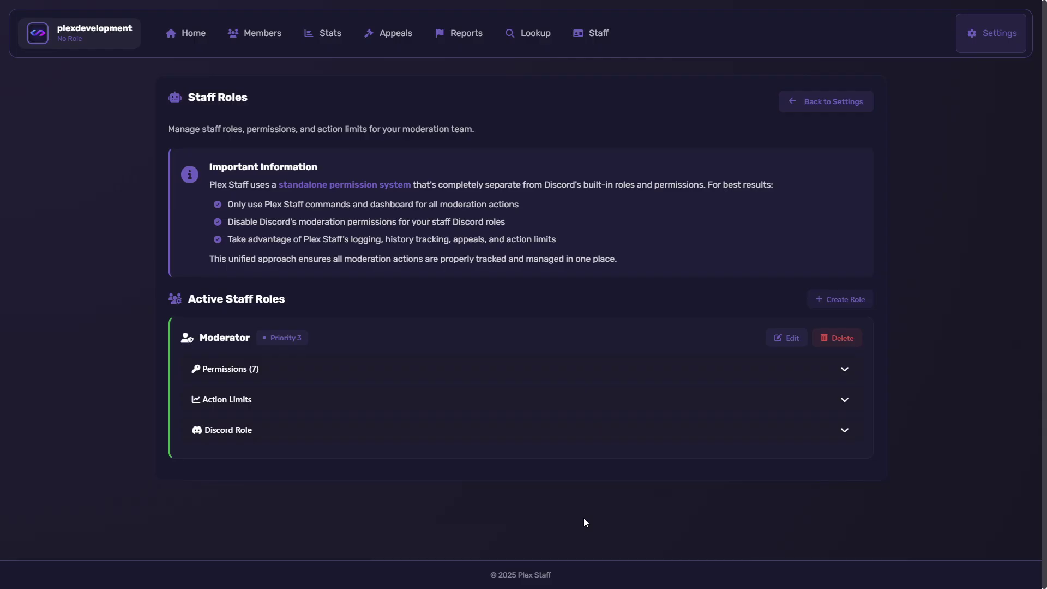
Expand the Moderator role's permissions, action limits and linked Discord role sections
left_click(455, 377)
left_click(341, 481)
scroll(334, 450, "down", 2)
scroll(332, 458, "down", 1)
left_click(330, 458)
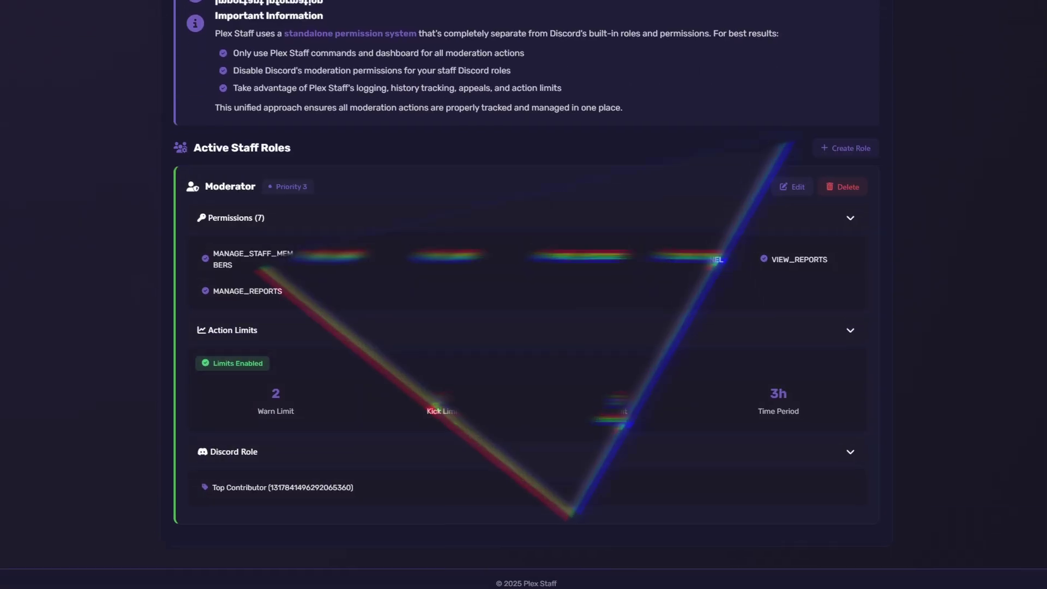
Enable spam protection and the invite filter, setting spam punishment to a permanent ban
left_click(280, 222)
left_click(280, 355)
left_click(217, 296)
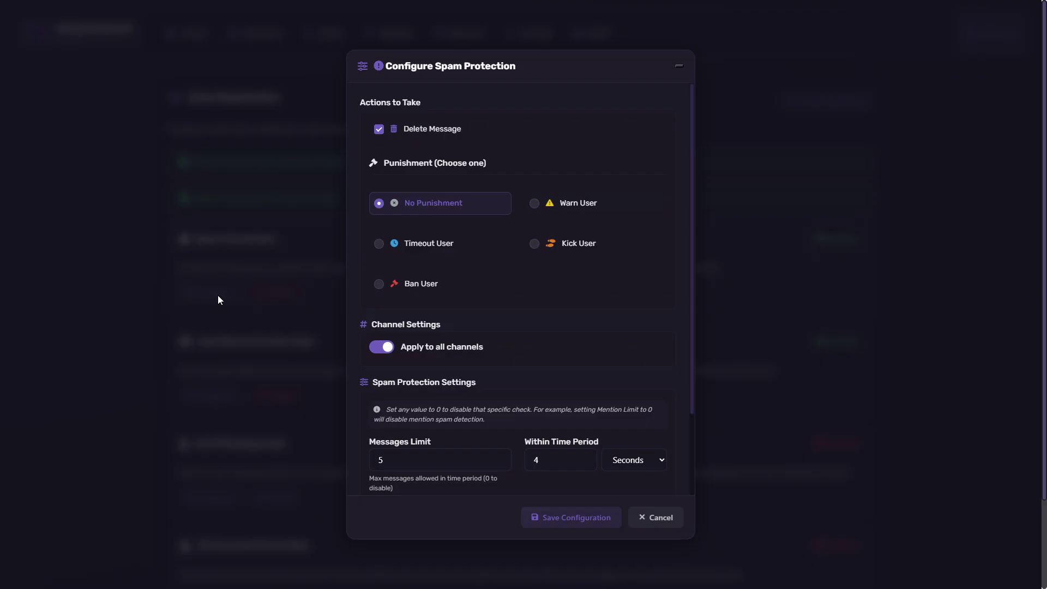
left_click(428, 244)
left_click(473, 286)
left_click(452, 322)
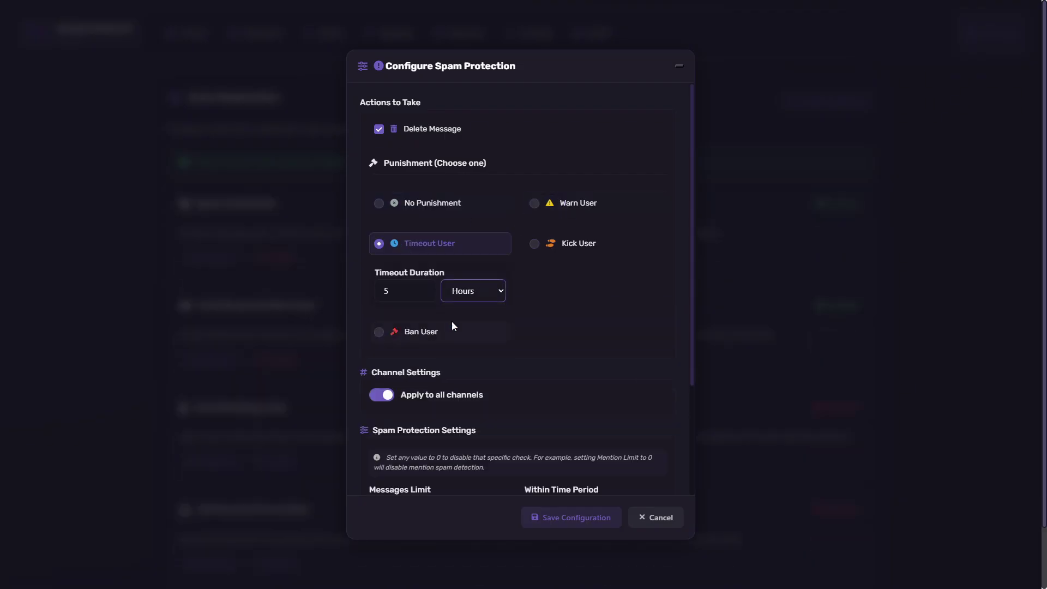
left_click(425, 332)
left_click(387, 312)
scroll(454, 354, "down", 3)
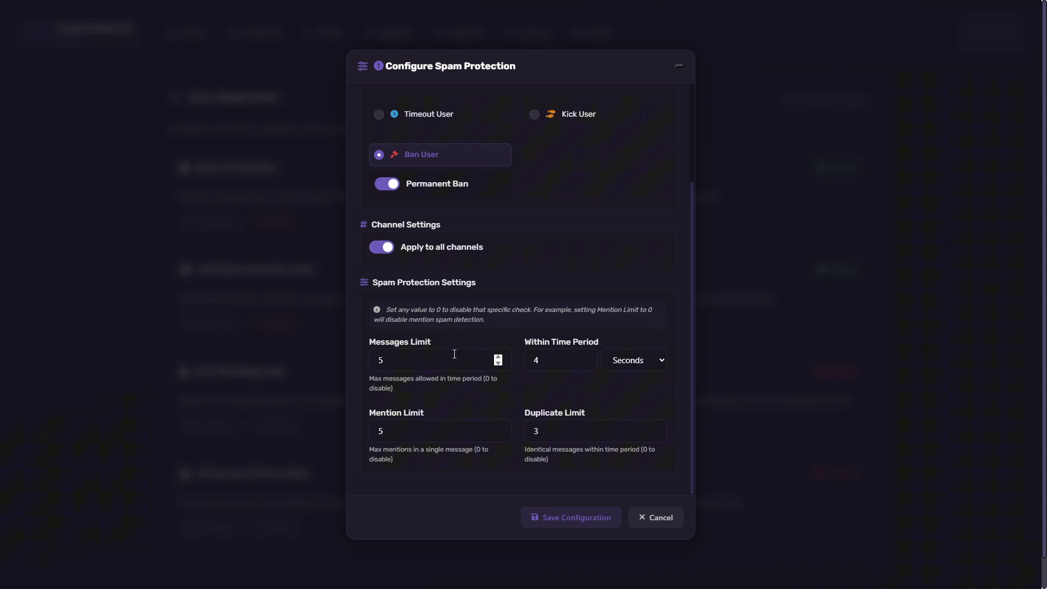
left_click(559, 515)
Set the invite link filter to time out offenders and save it
scroll(410, 286, "down", 1)
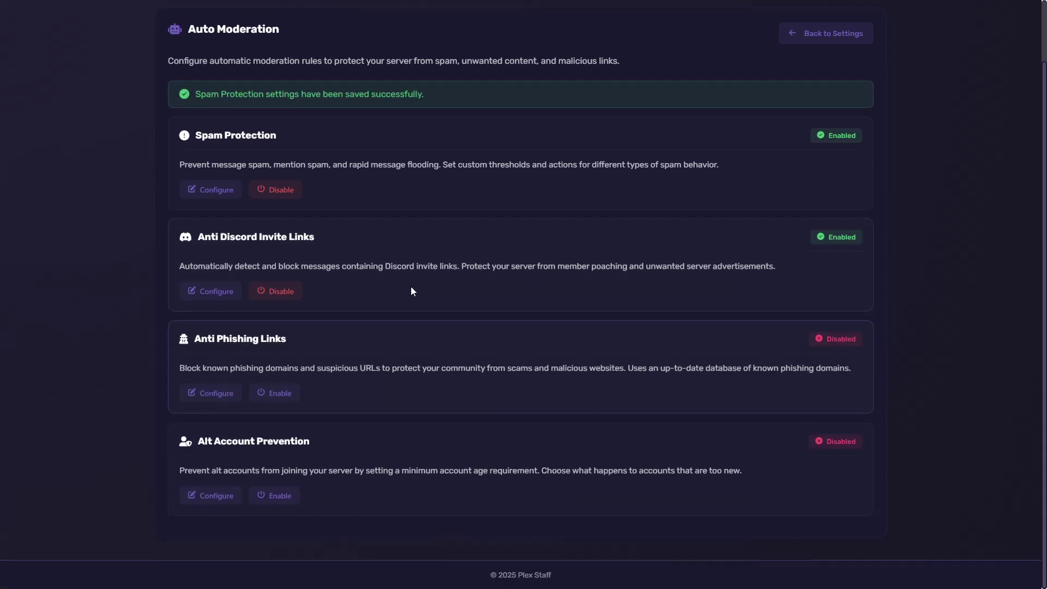
left_click(221, 290)
left_click(430, 303)
left_click(379, 421)
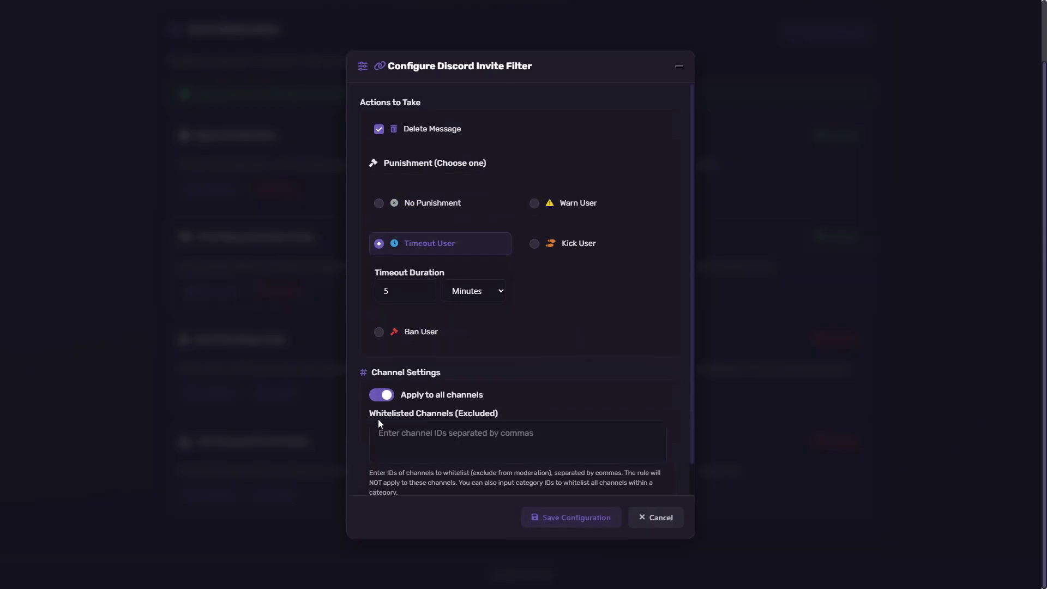
left_click(564, 516)
Configure alt prevention to ban accounts younger than 7 days and save it
scroll(565, 512, "down", 1)
left_click(218, 493)
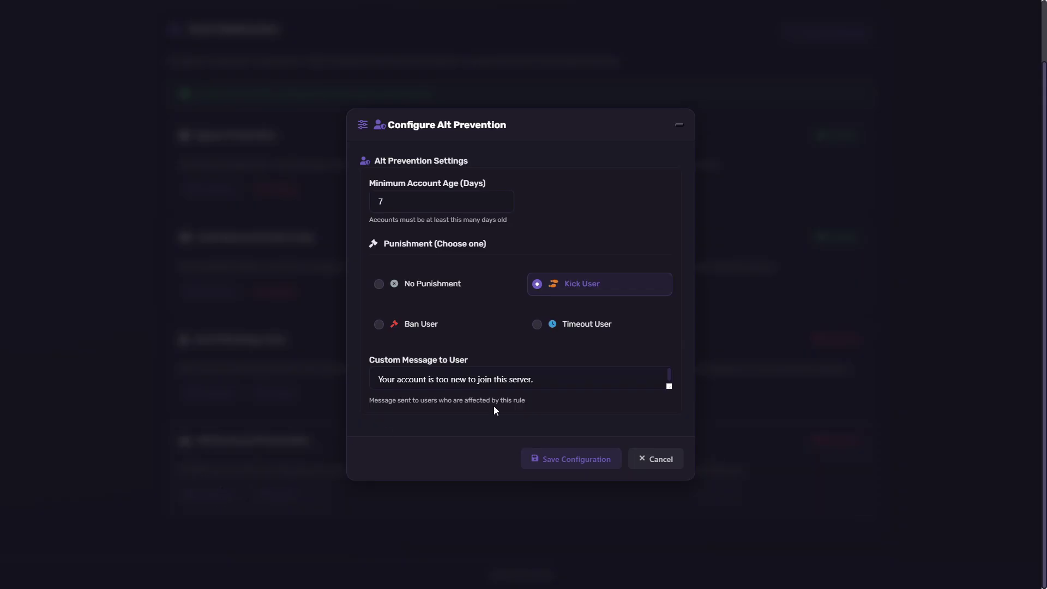
left_click(596, 325)
left_click(466, 301)
left_click(572, 491)
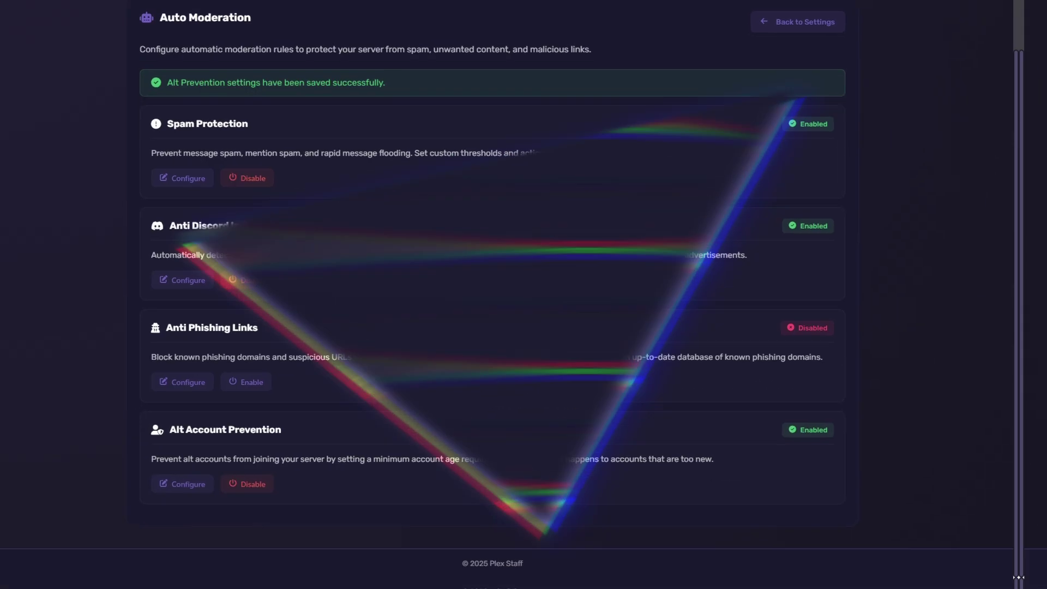
Set appeal cooldown to 10 hours and make appeal question 2 a Short Text answer
scroll(352, 162, "down", 3)
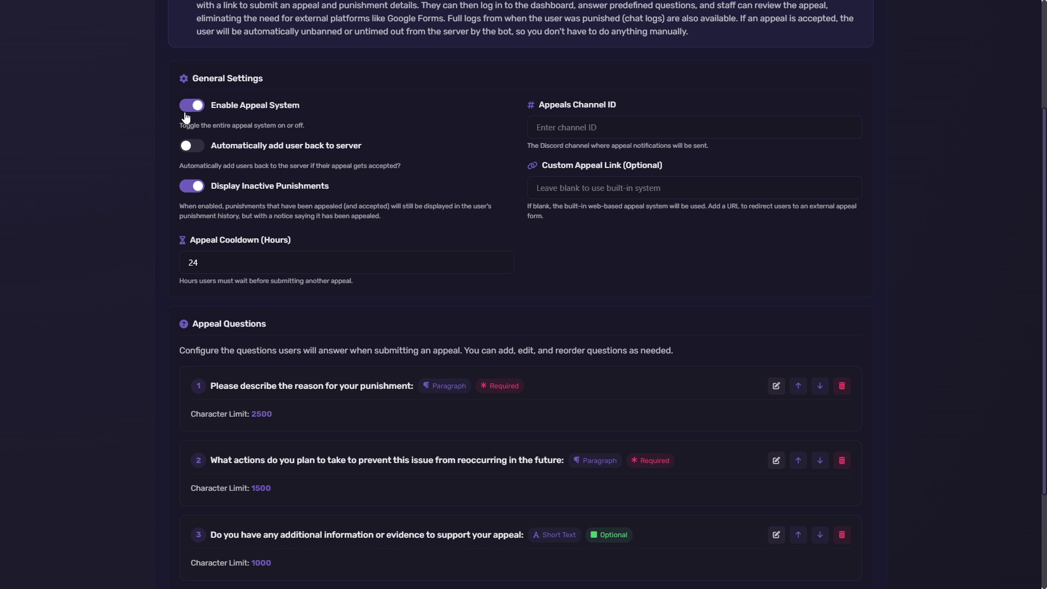
scroll(221, 162, "down", 3)
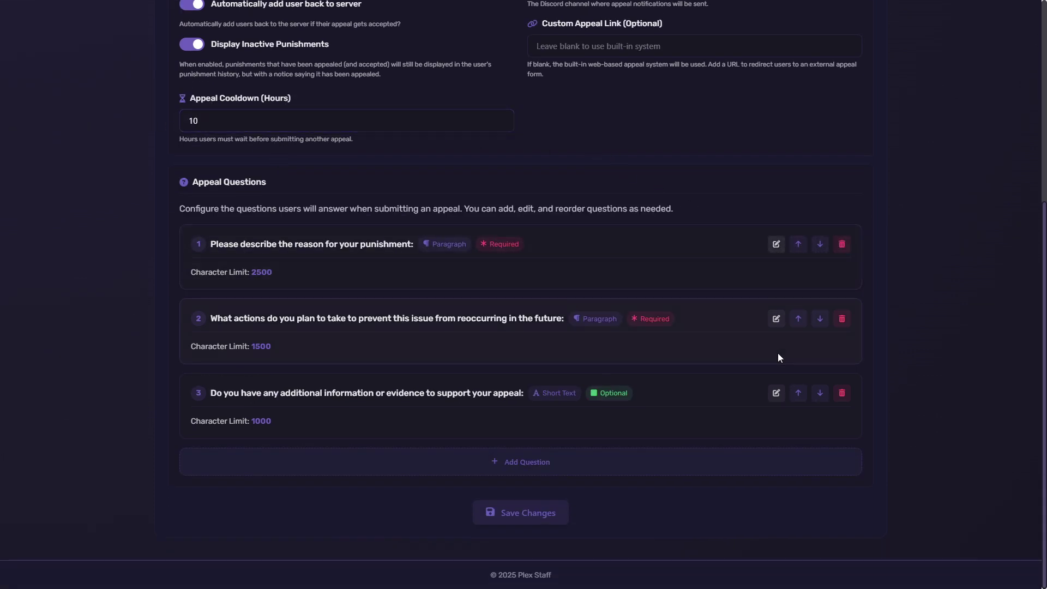
left_click(776, 319)
left_click(493, 267)
left_click(480, 301)
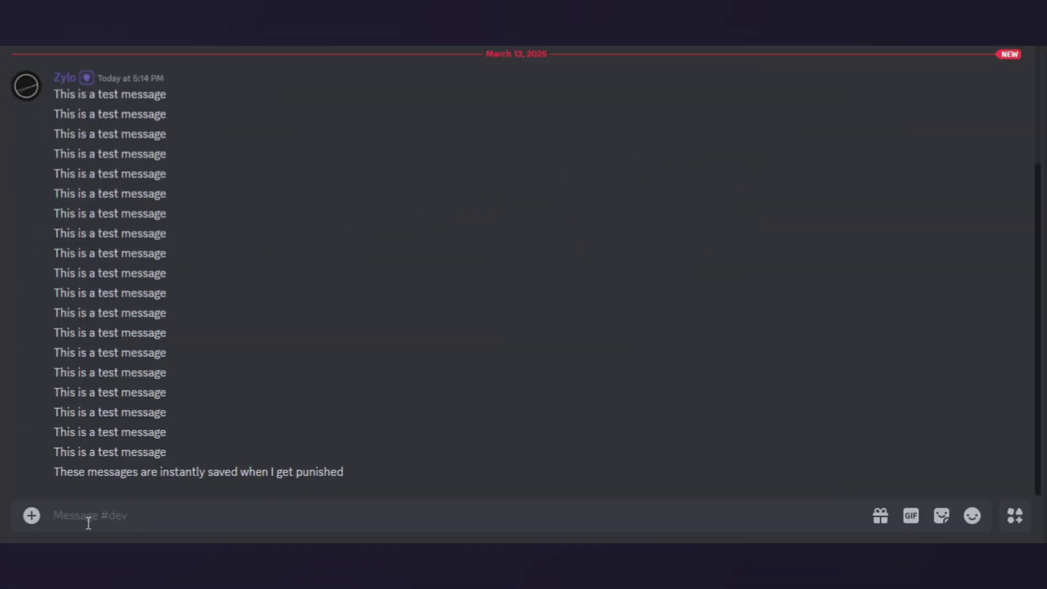
Run /timeout set on the test member for 5h with reason Spamming
type("/timeo")
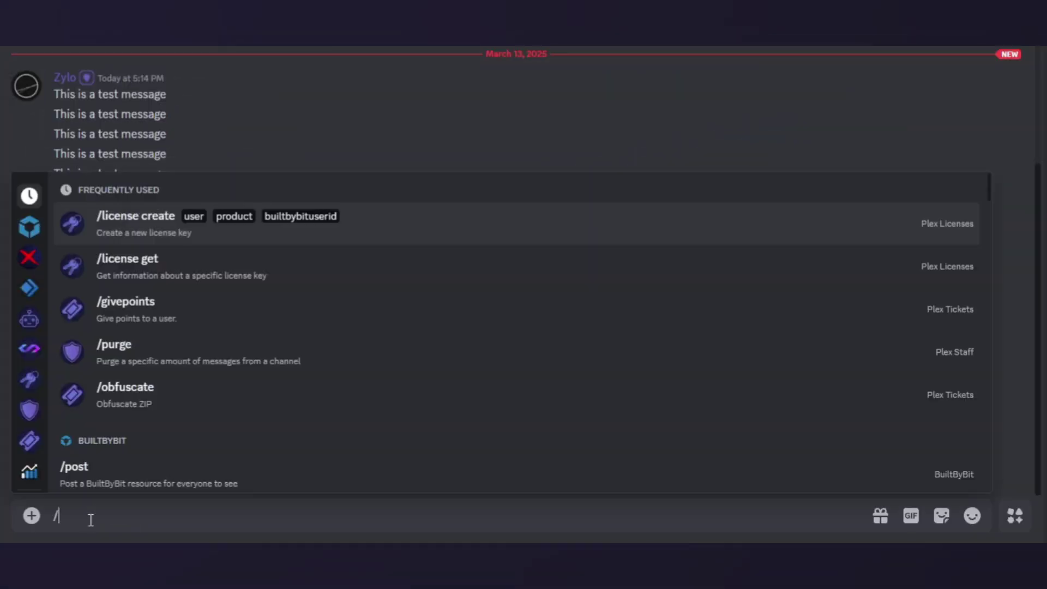
key("Return")
type("@Zylo")
key("Return")
type("5h")
key("Tab")
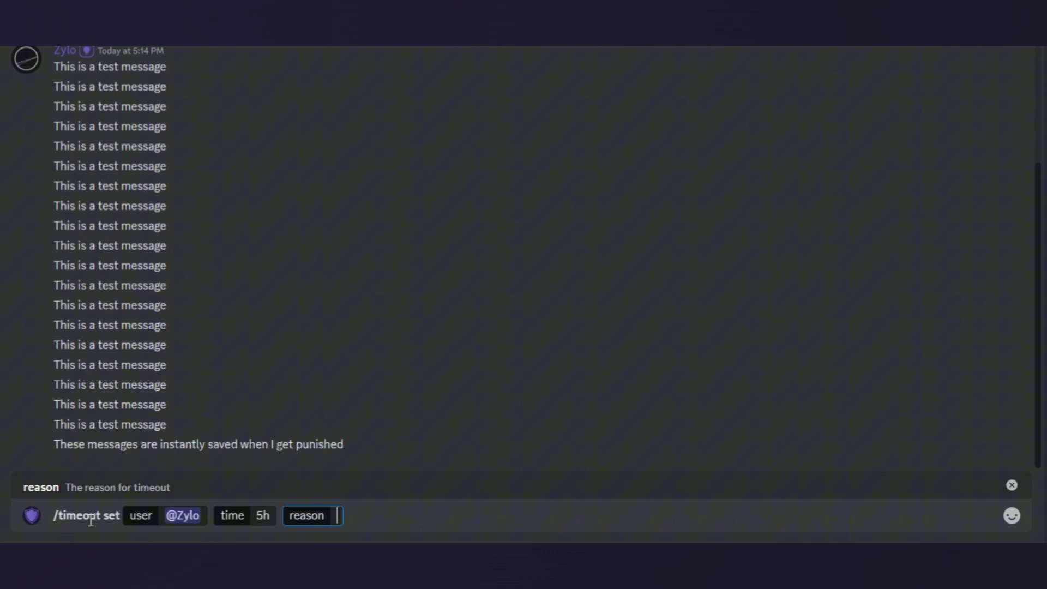
type("mming")
key("Return")
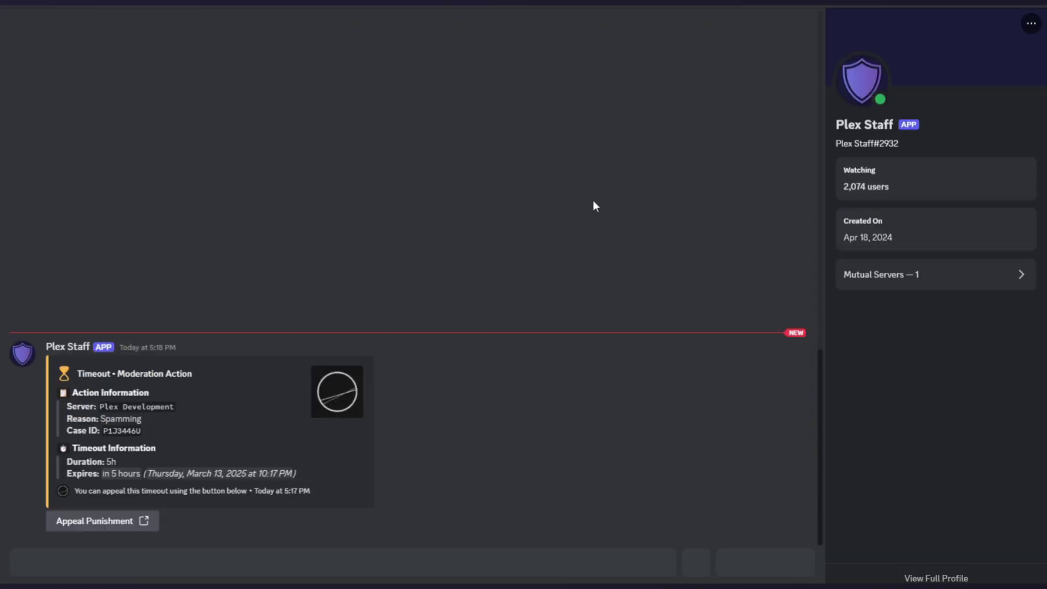
Submit an appeal for the timeout, answering 'e', 'Idk' and 'Test'
left_click(79, 522)
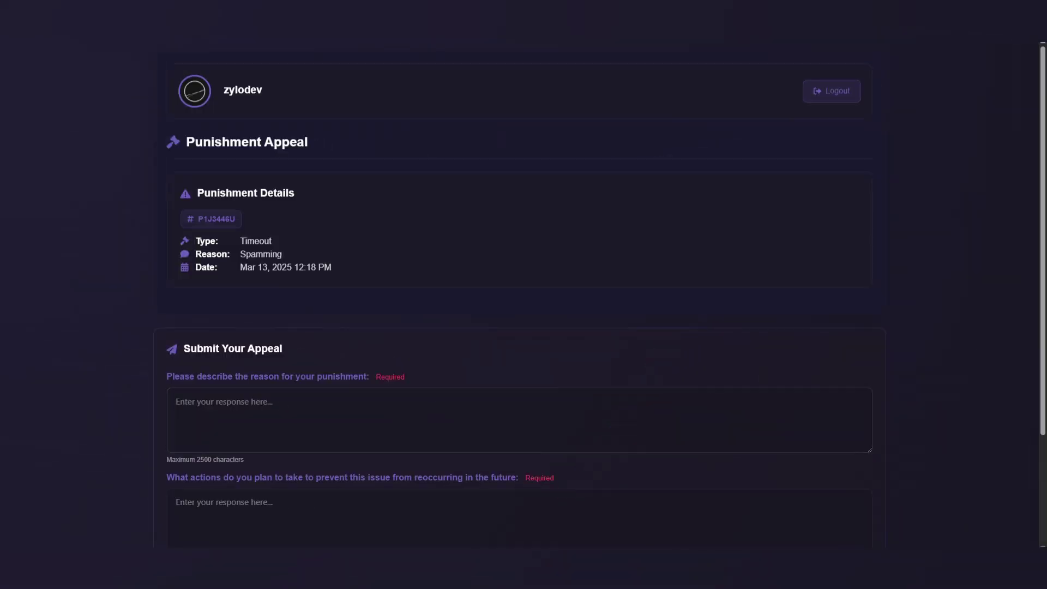
scroll(491, 197, "down", 3)
left_click(279, 259)
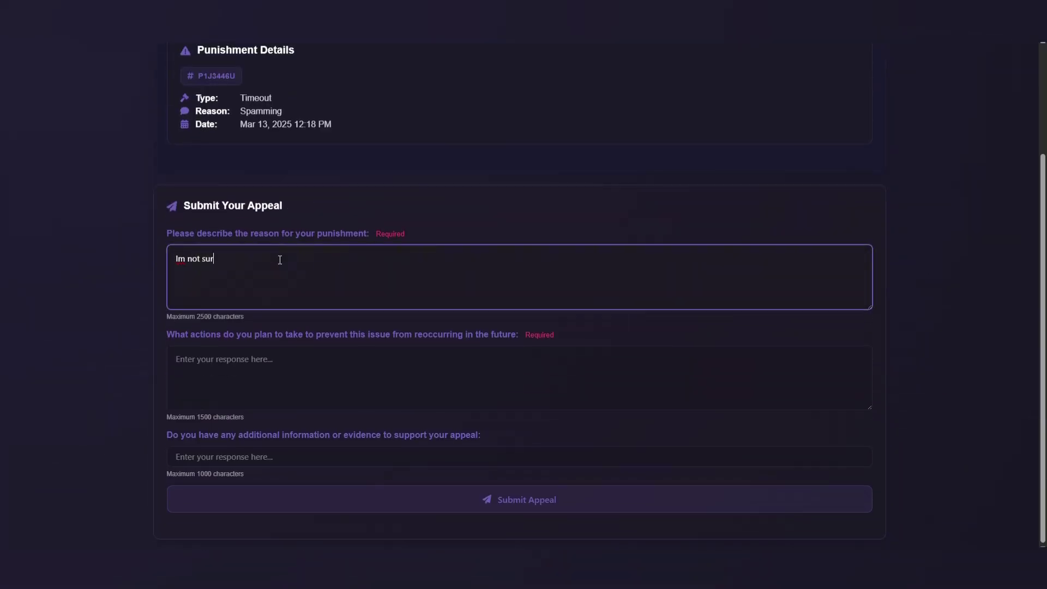
type("e")
left_click(294, 364)
type("Idk")
left_click(261, 460)
type("Test")
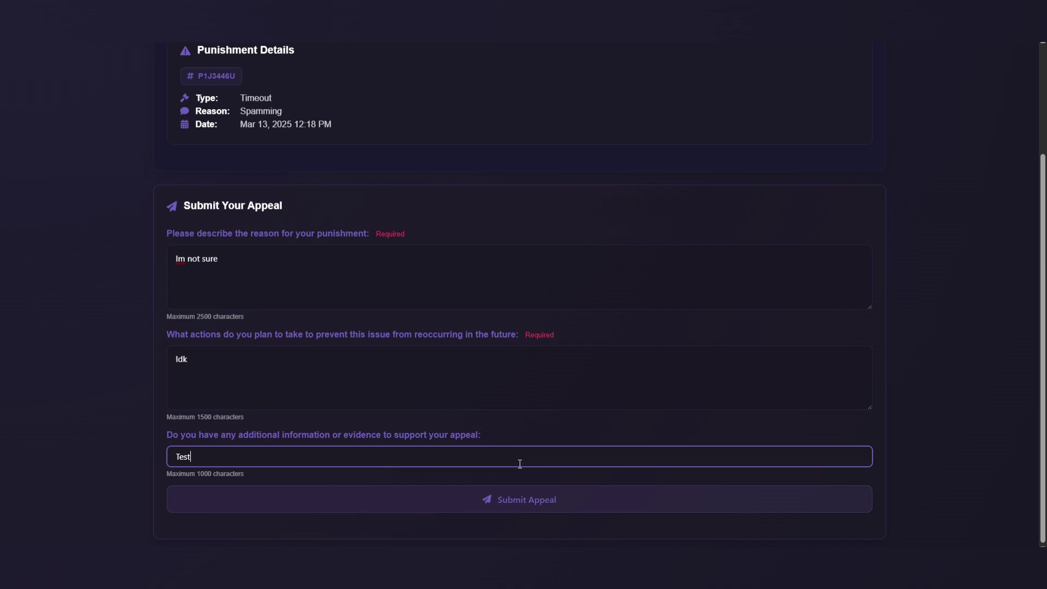
left_click(556, 498)
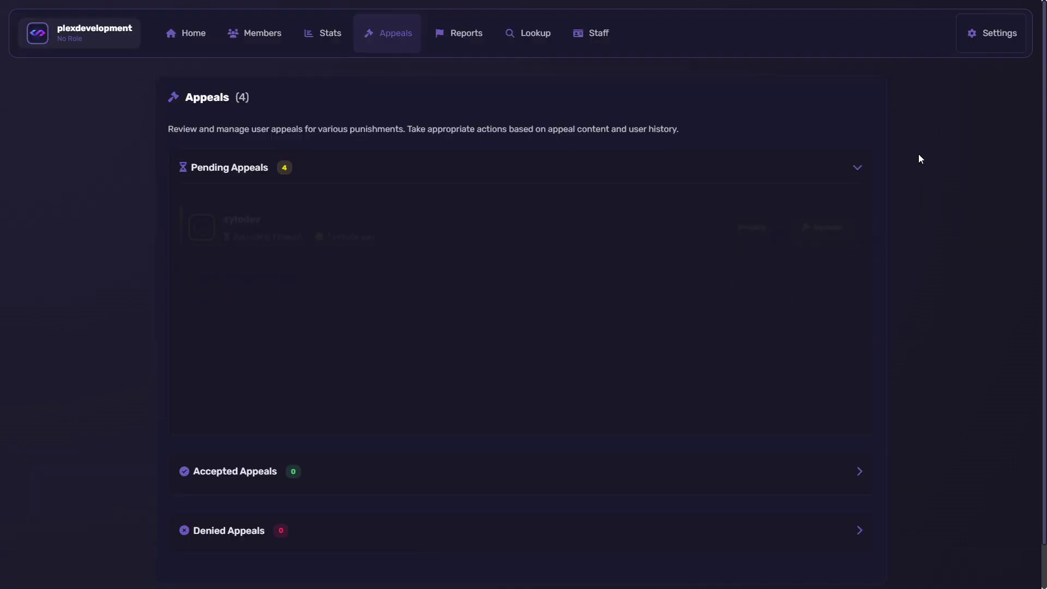
Expand and collapse the accepted appeals section on the Appeals page
scroll(881, 215, "down", 1)
left_click(370, 438)
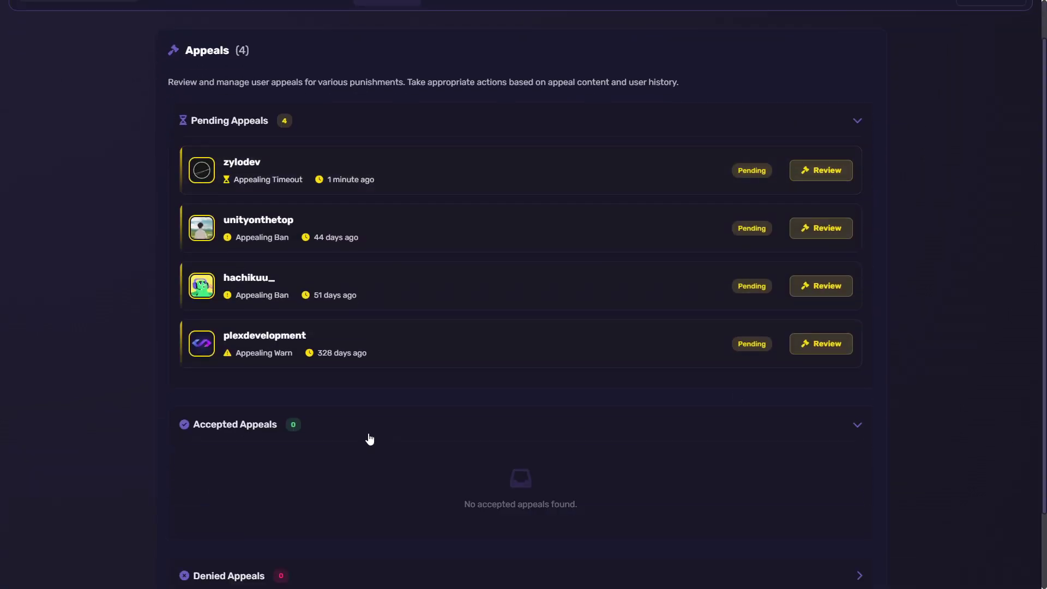
left_click(382, 437)
scroll(777, 211, "up", 1)
Review the pending Spamming timeout appeal and accept it
left_click(826, 216)
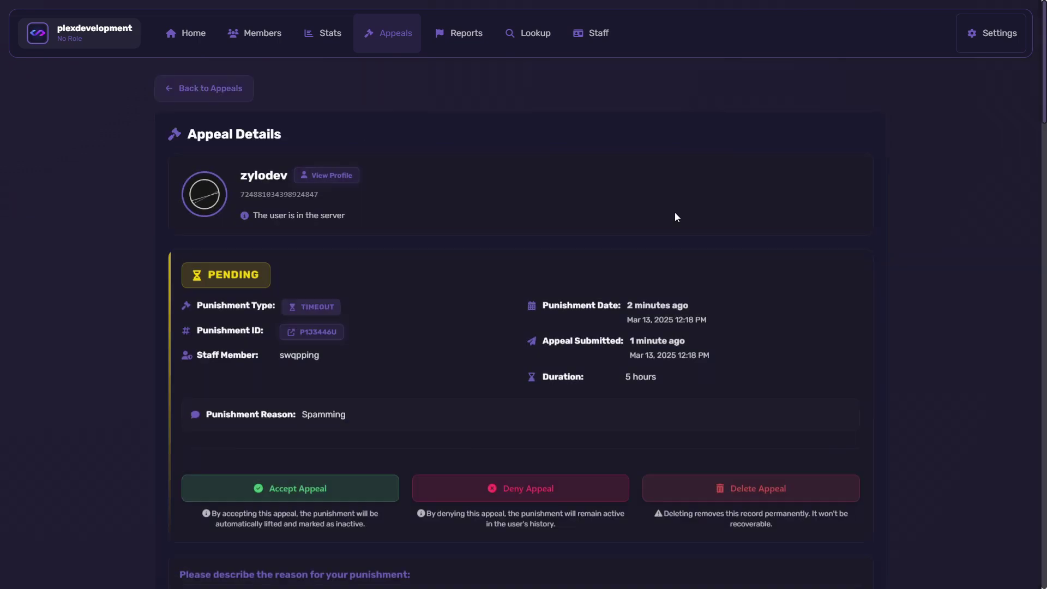
scroll(521, 220, "down", 2)
scroll(825, 268, "down", 9)
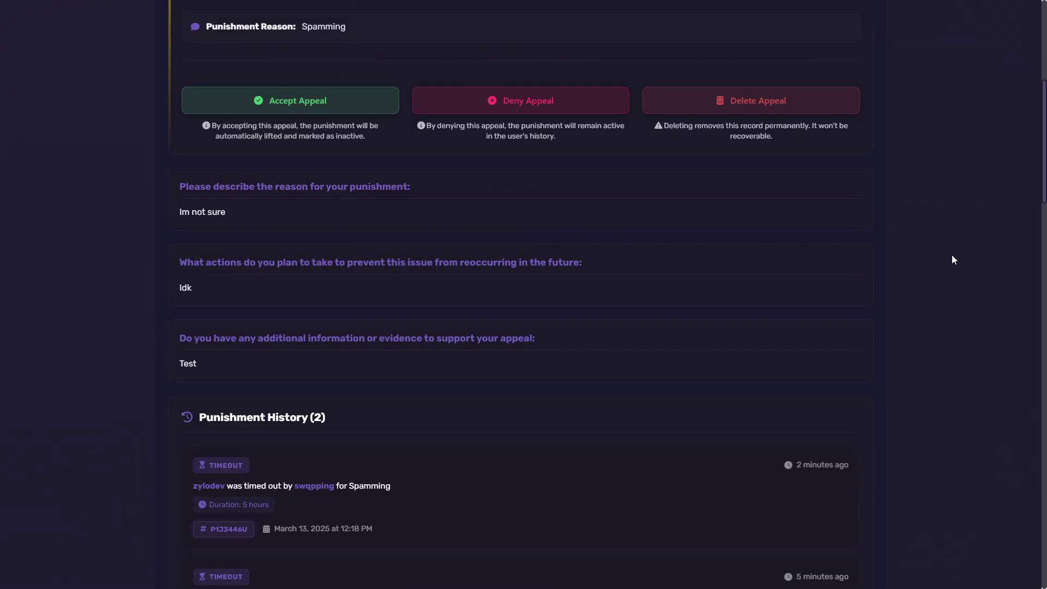
scroll(355, 299, "down", 12)
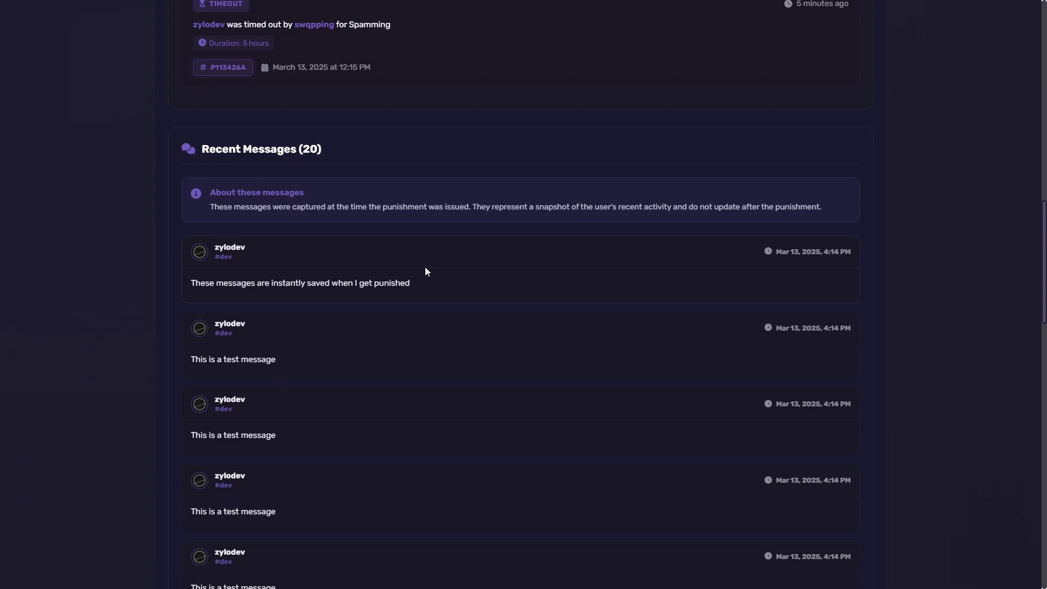
scroll(461, 370, "down", 15)
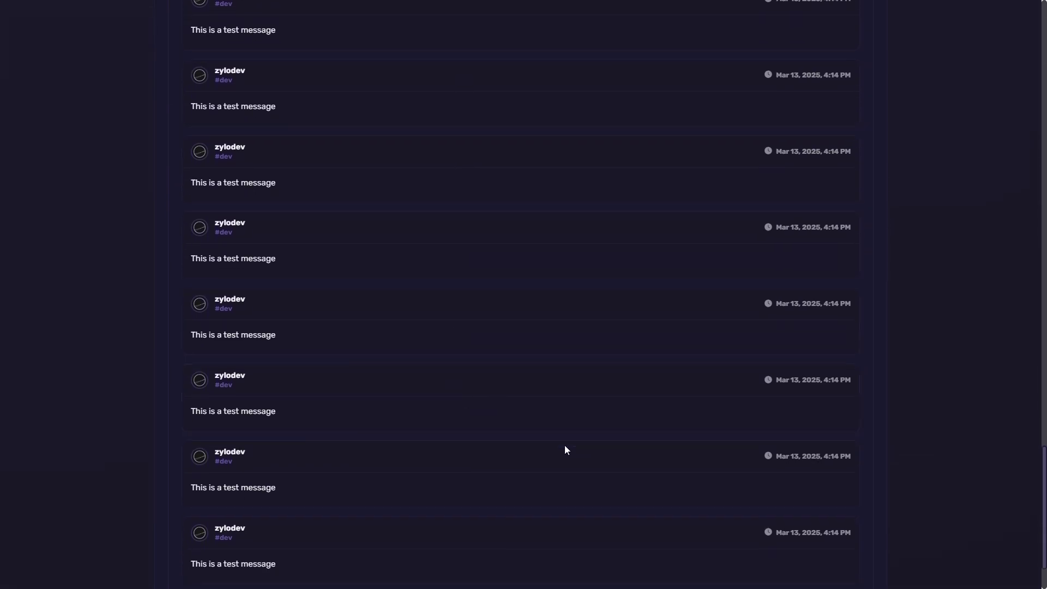
scroll(976, 413, "up", 3)
scroll(976, 413, "up", 20)
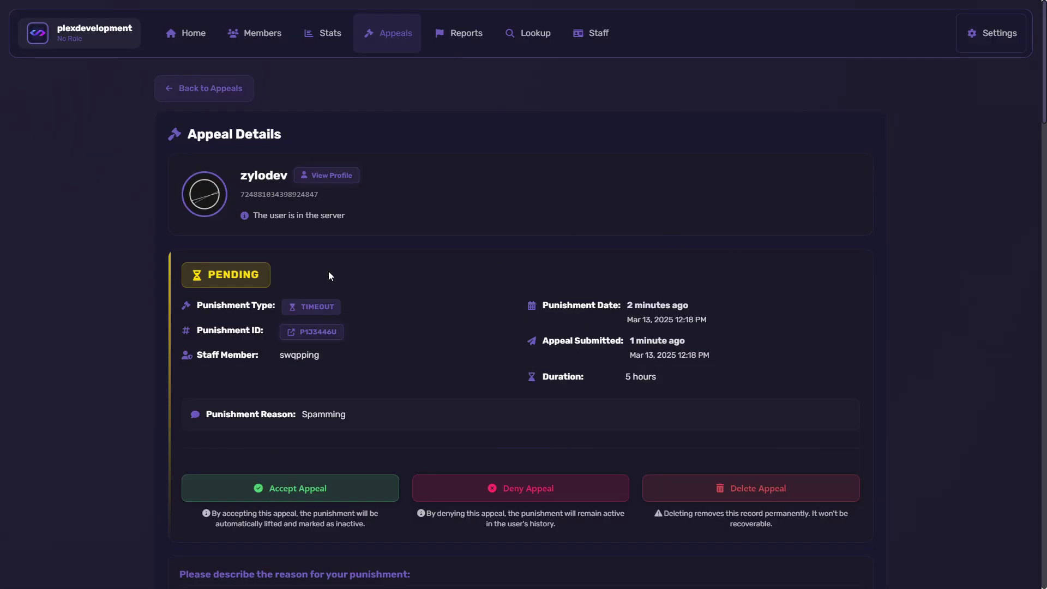
left_click(297, 488)
left_click(534, 369)
Turn on channel transcript saving with All Messages in Channel
scroll(251, 272, "down", 12)
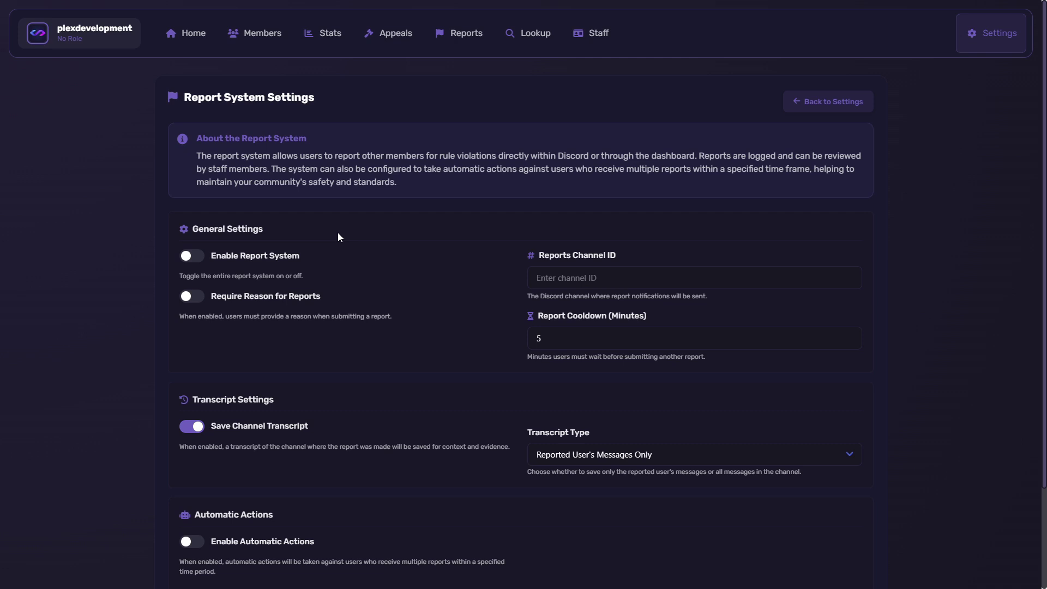
left_click(492, 337)
scroll(480, 305, "down", 3)
left_click(578, 334)
left_click(579, 366)
left_click(195, 305)
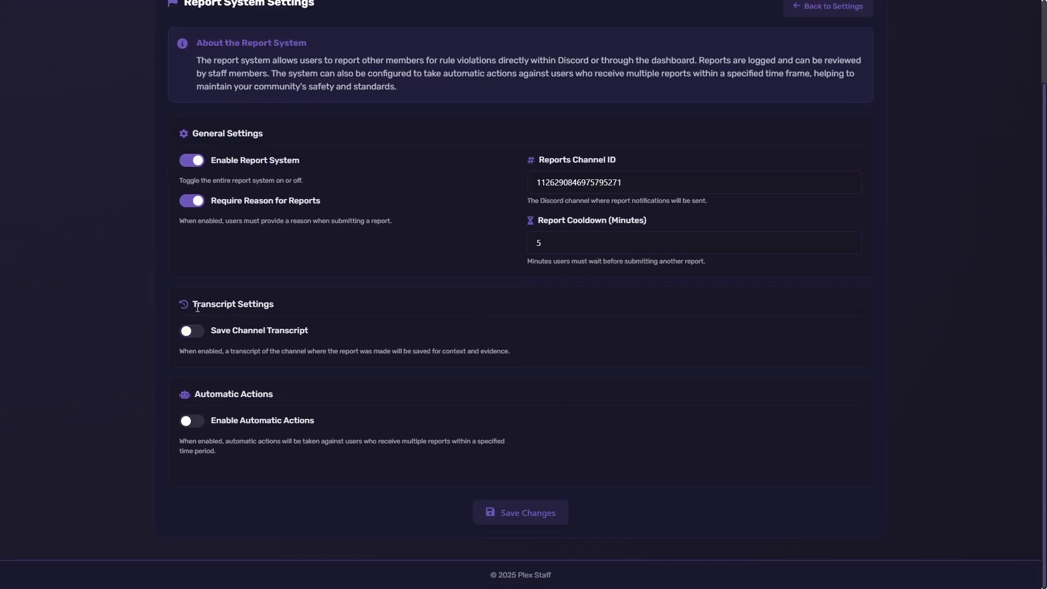
left_click(191, 331)
left_click(575, 360)
left_click(578, 393)
Enable automatic actions to time out users for 24 days after 10 reports
left_click(194, 439)
scroll(229, 327, "down", 5)
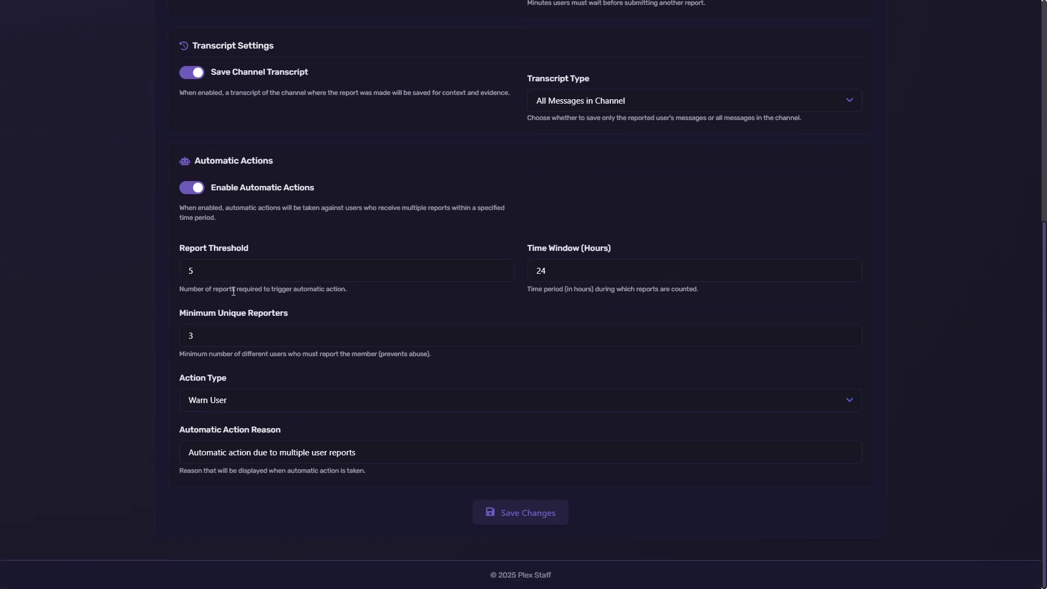
left_click(229, 401)
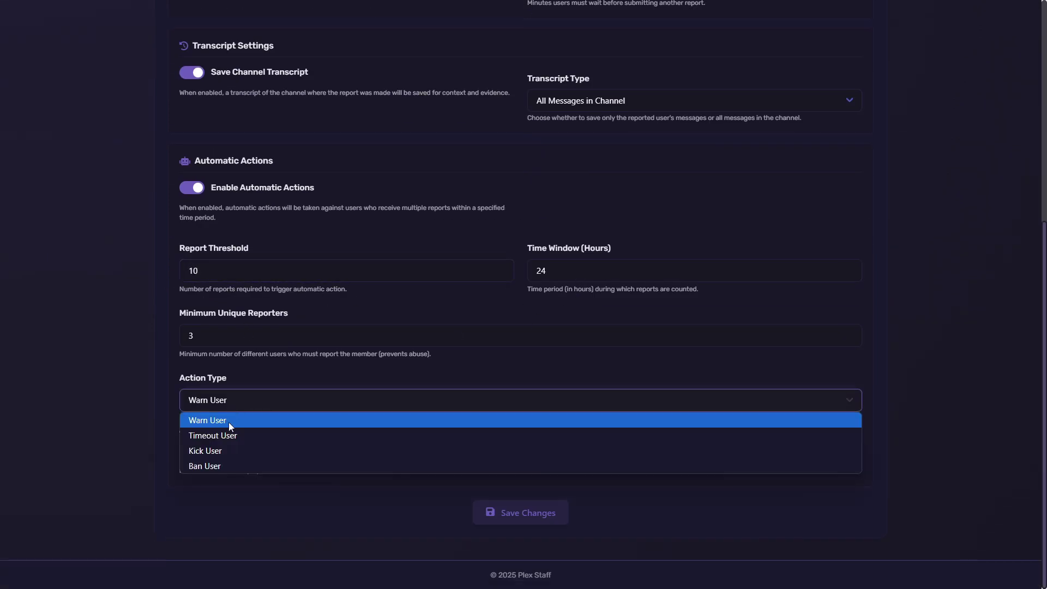
left_click(246, 435)
scroll(437, 415, "down", 1)
left_click(701, 394)
left_click(678, 430)
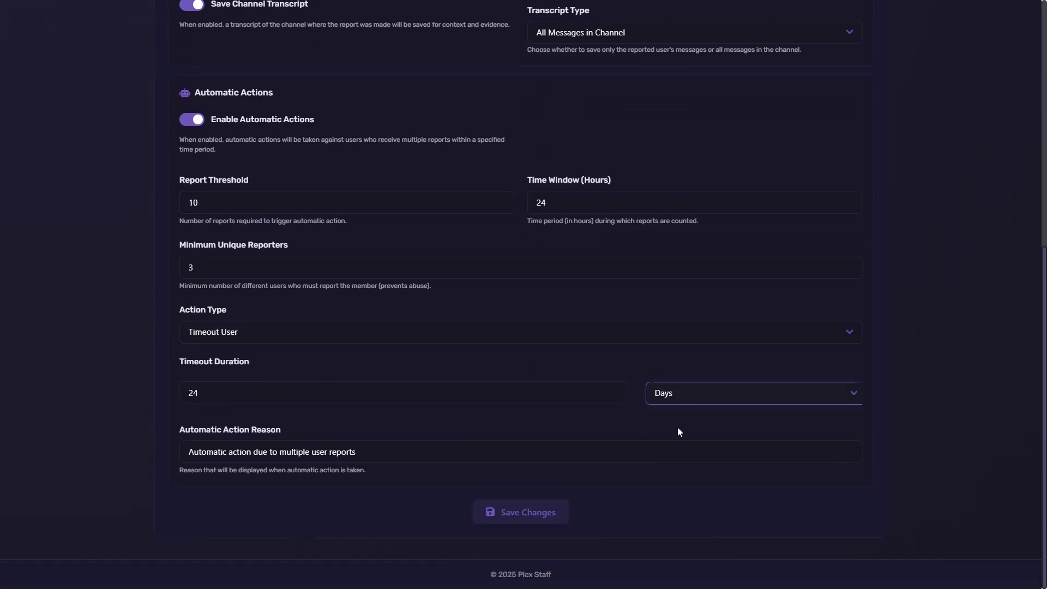
Save the report settings, then /report a general-channel member for Spamming without a screenshot
left_click(518, 510)
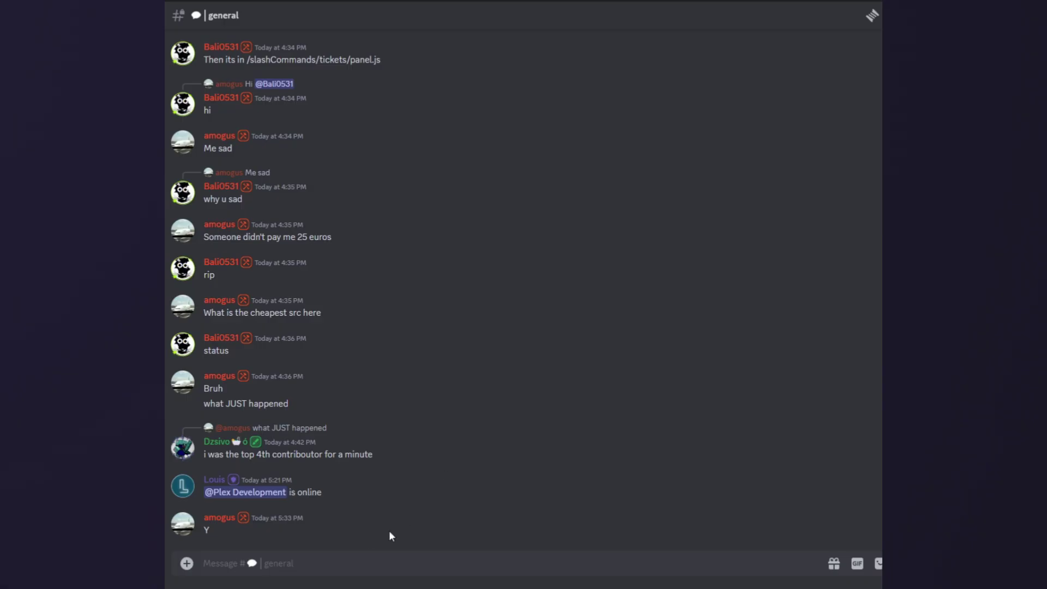
type("/report")
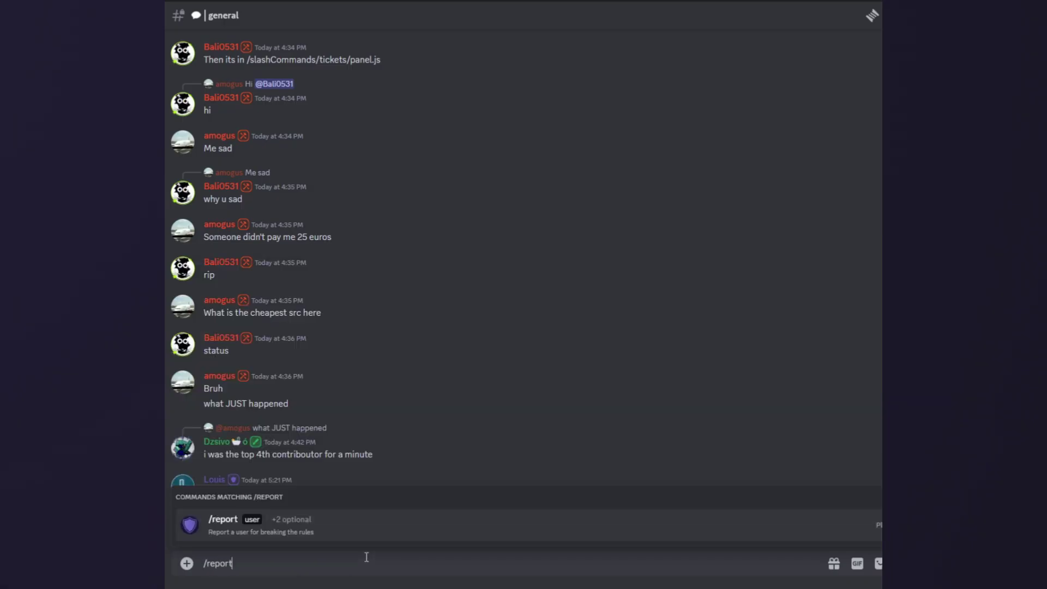
key("Tab")
type("Lou")
key("Tab")
key("Tab")
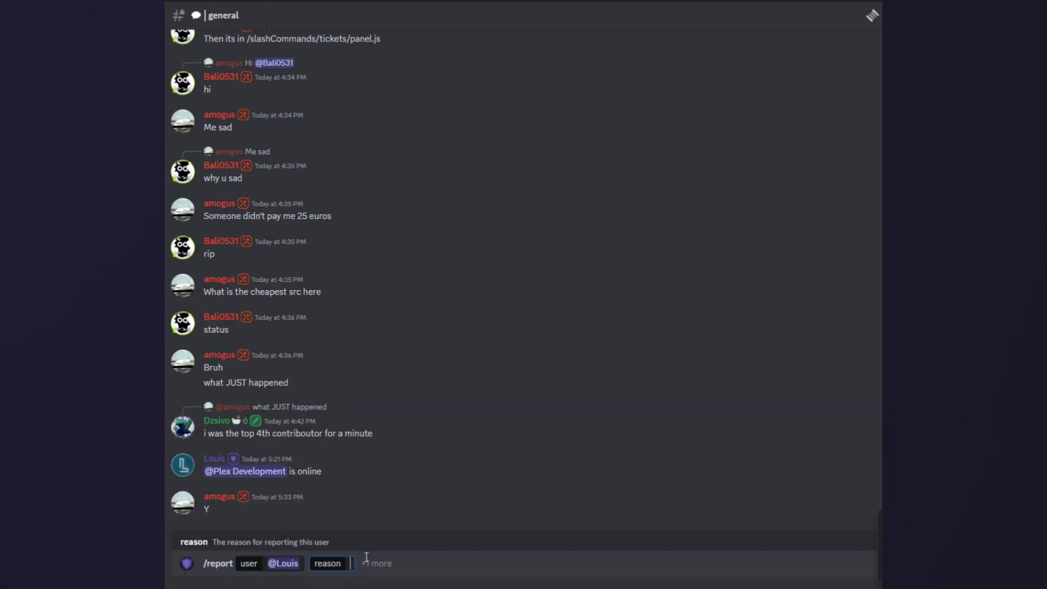
key("Tab")
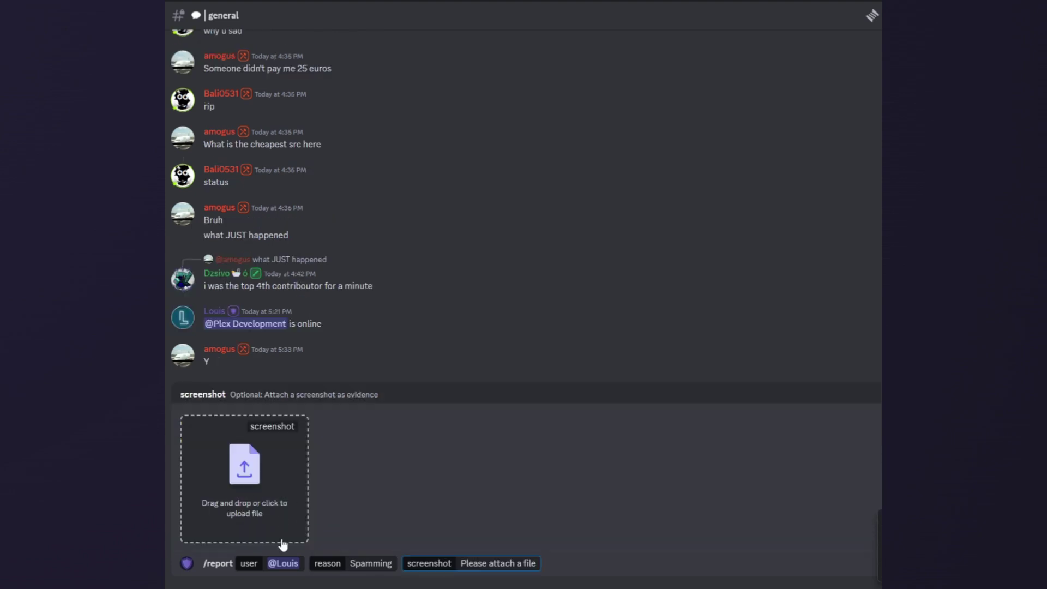
left_click(596, 566)
key("Return")
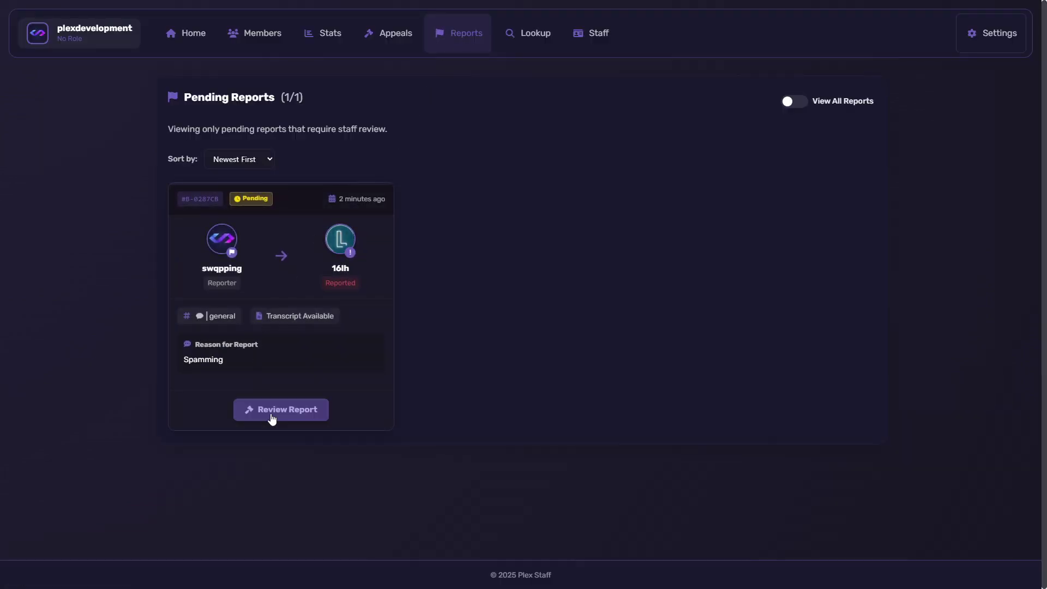
Open the new Spamming report's details and read through its channel transcript
left_click(271, 416)
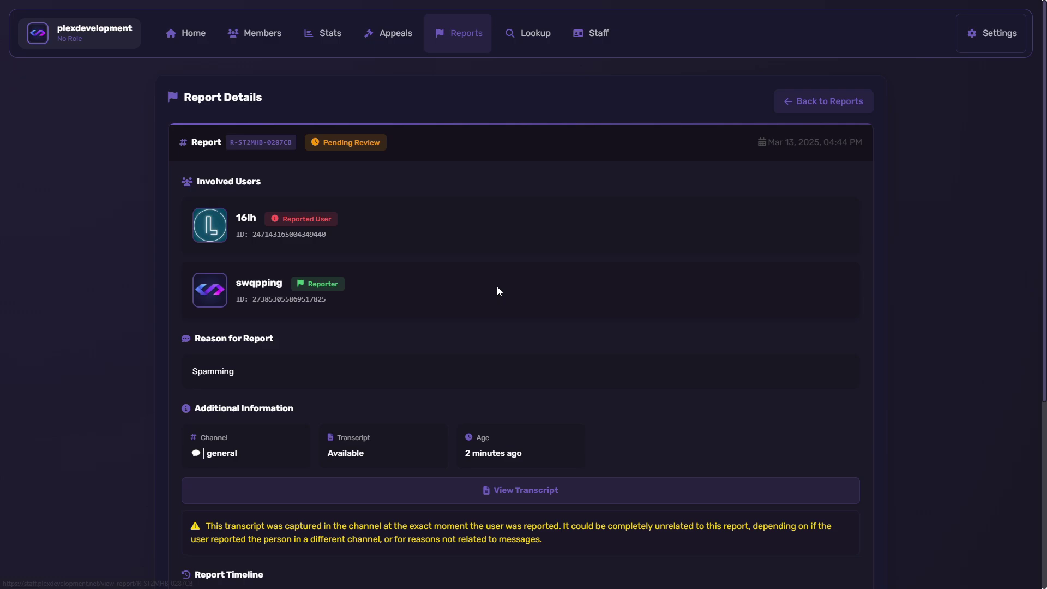
scroll(834, 252, "down", 5)
scroll(922, 262, "up", 5)
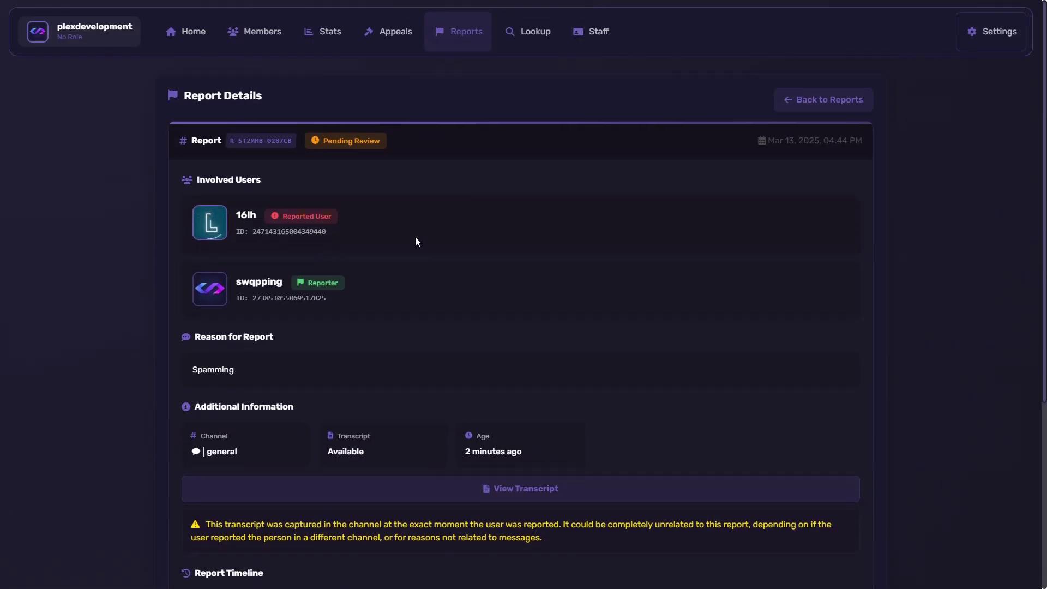
scroll(480, 283, "down", 3)
left_click(544, 329)
scroll(561, 313, "down", 10)
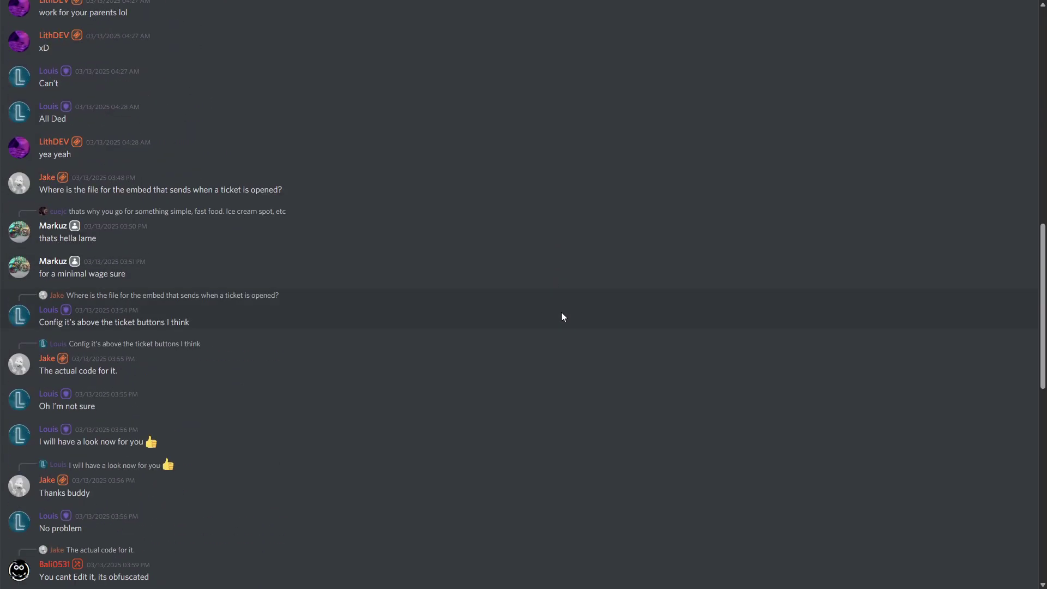
scroll(562, 316, "down", 15)
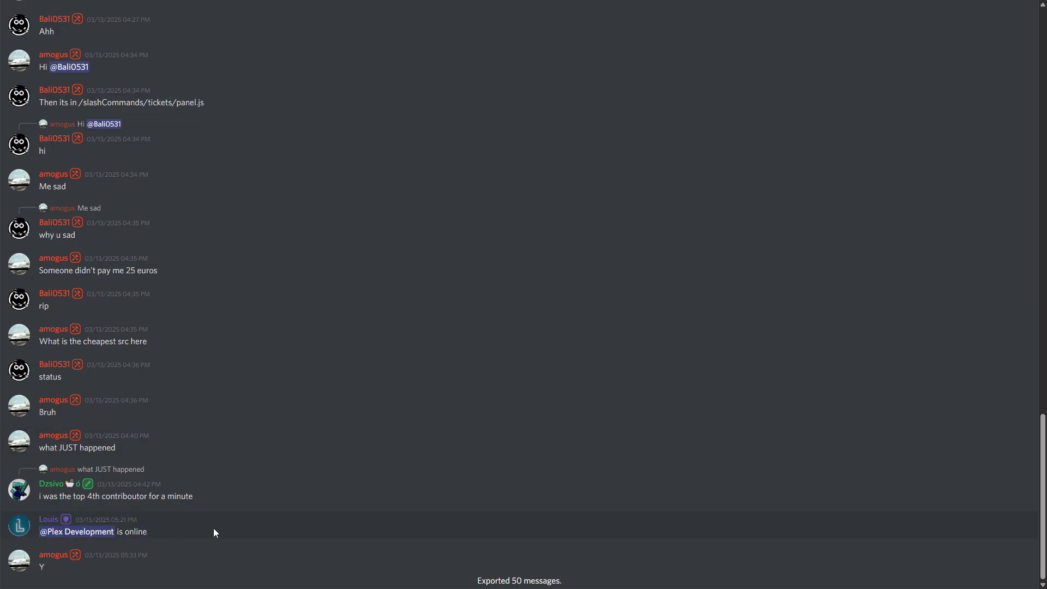
key("Escape")
Try the timeout, kick and permanent ban punishment options, then cancel without approving
left_click(421, 488)
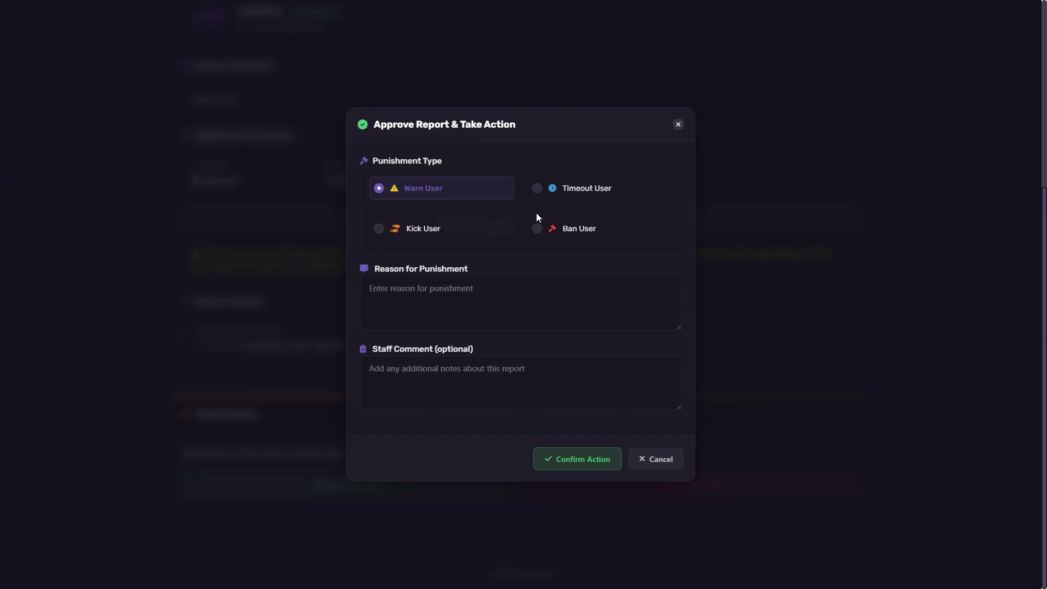
left_click(589, 191)
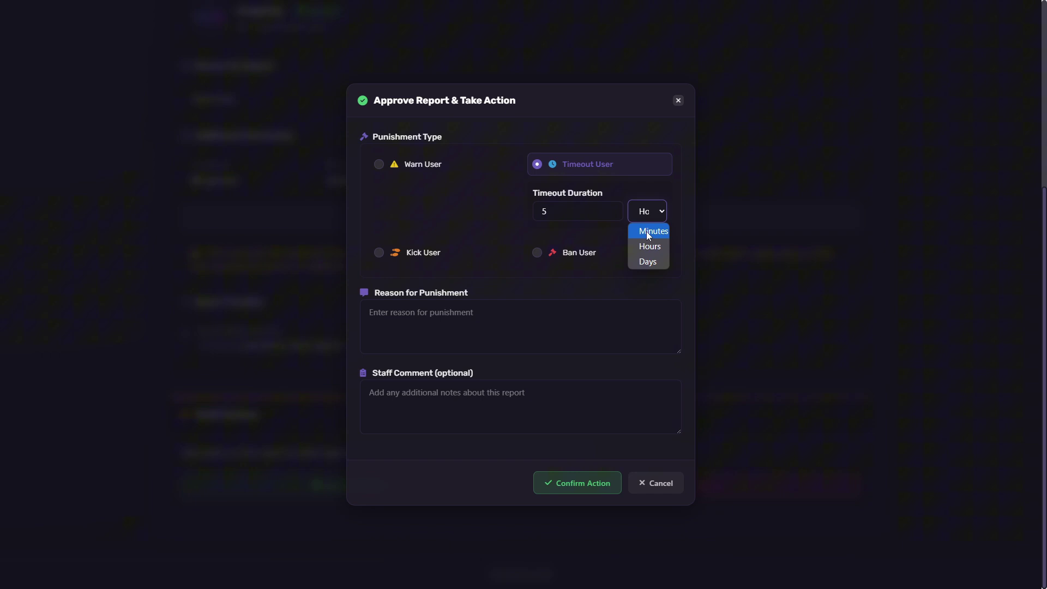
left_click(414, 253)
left_click(571, 231)
left_click(543, 223)
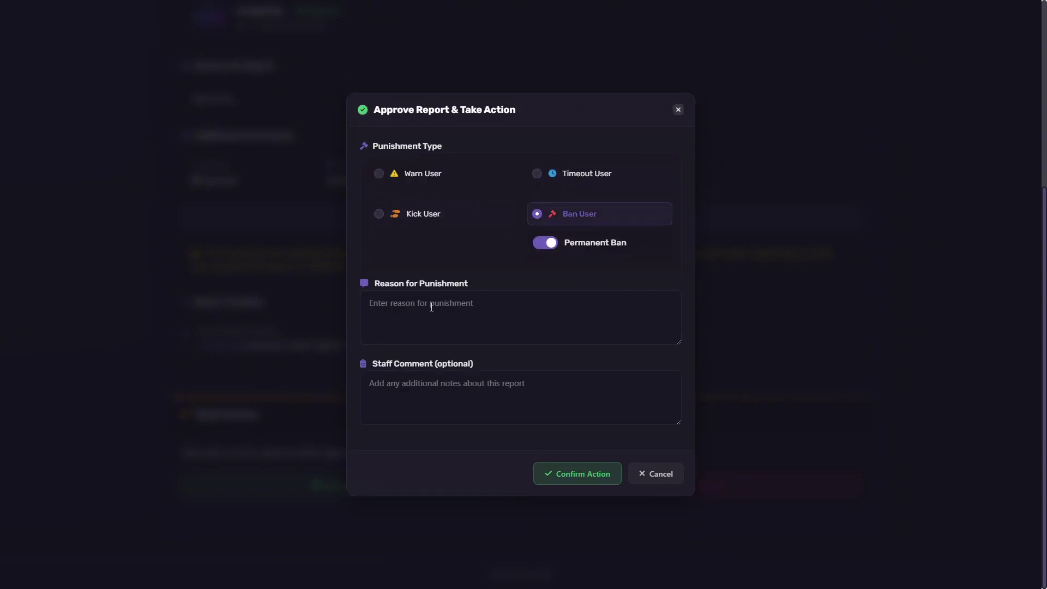
left_click(427, 408)
left_click(656, 473)
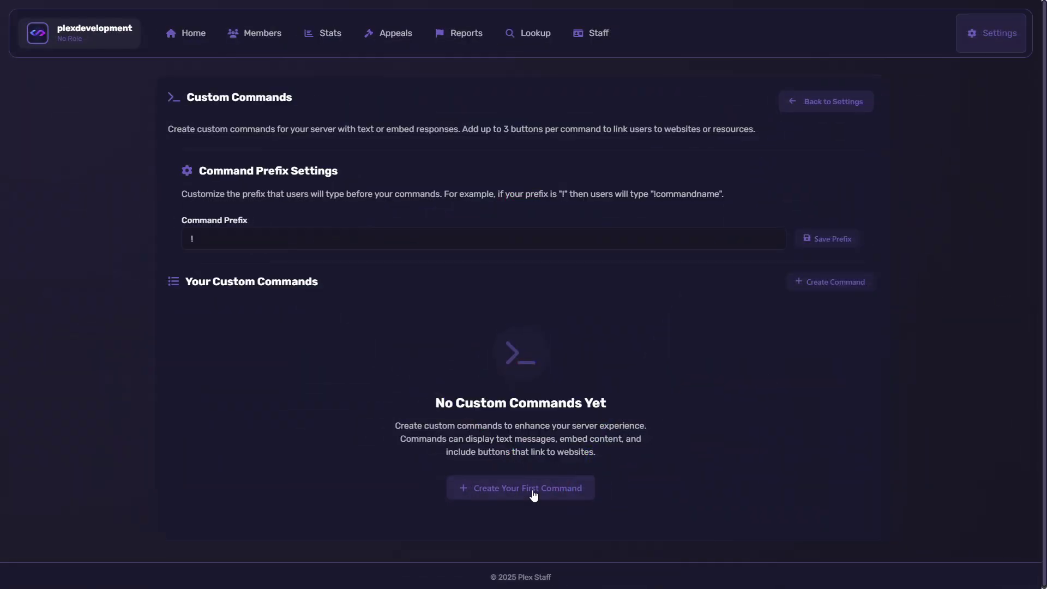
Create a Test command replying with a deep purple embed and a description
left_click(524, 488)
left_click(437, 202)
type("Test")
left_click(471, 289)
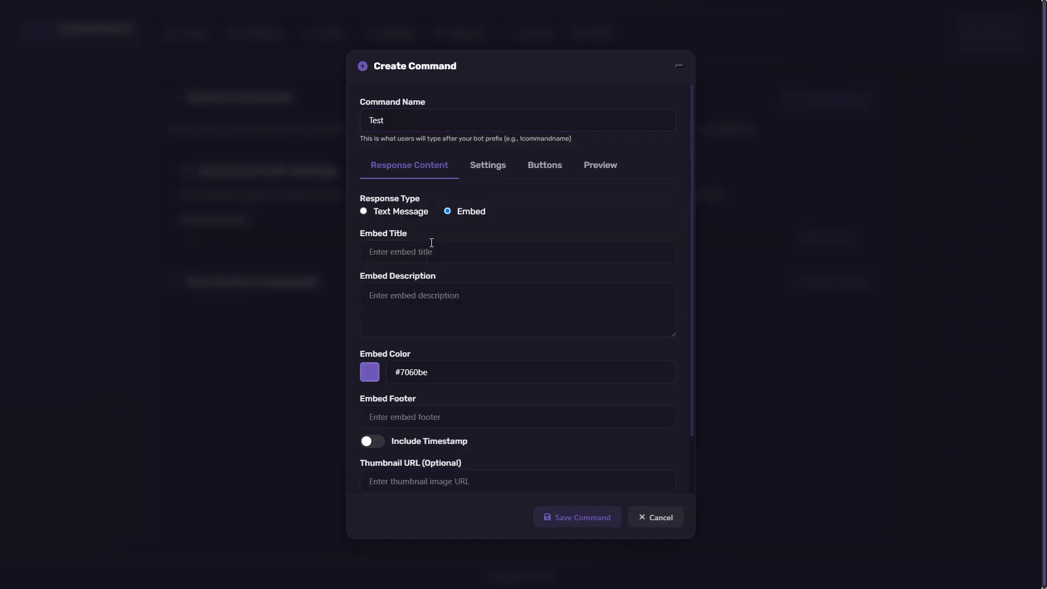
left_click(369, 372)
left_click(476, 378)
left_click(468, 319)
type("Descript")
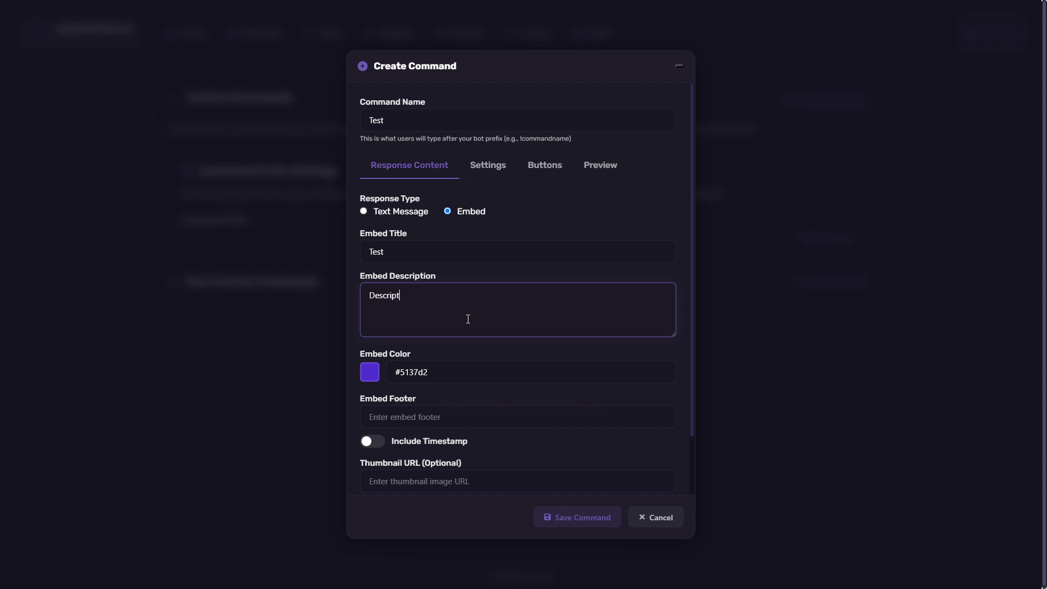
type("ion")
scroll(468, 319, "down", 2)
scroll(488, 229, "up", 2)
left_click(490, 168)
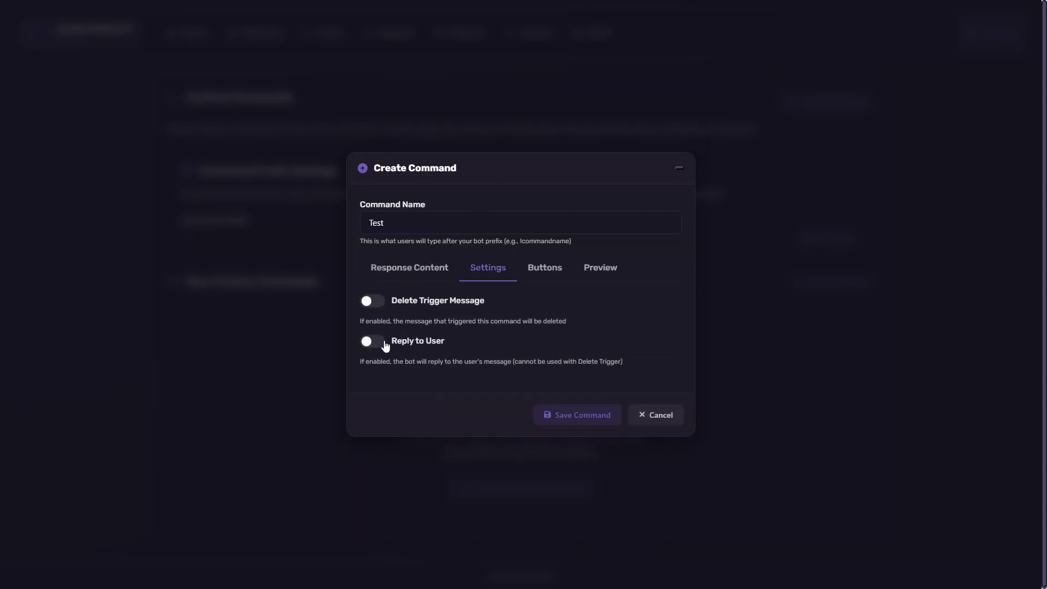
left_click(537, 272)
left_click(507, 345)
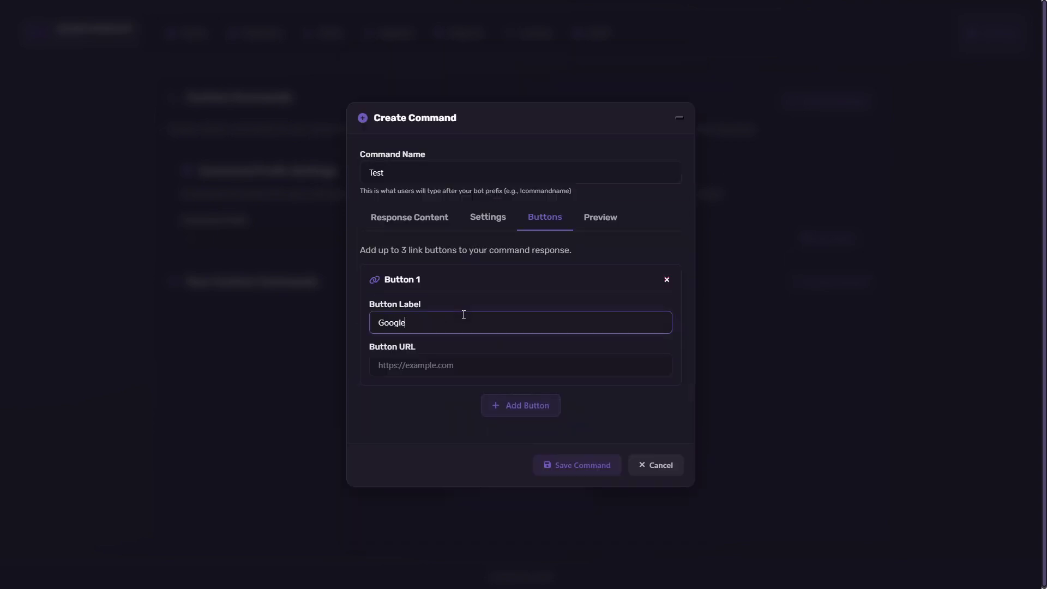
left_click(448, 364)
type("https://google.com")
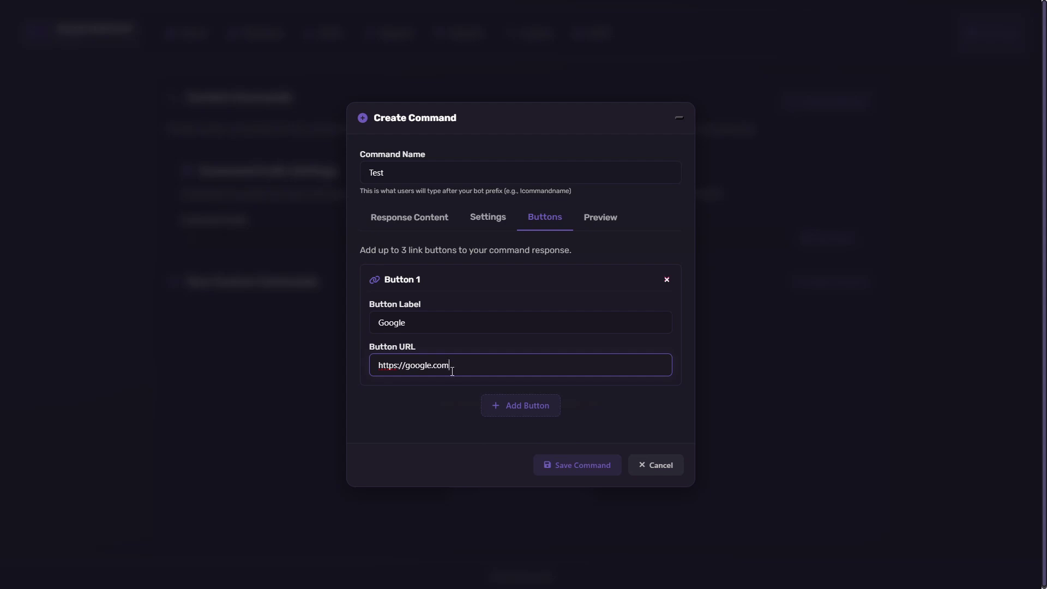
left_click(521, 405)
left_click(666, 360)
left_click(600, 218)
left_click(569, 442)
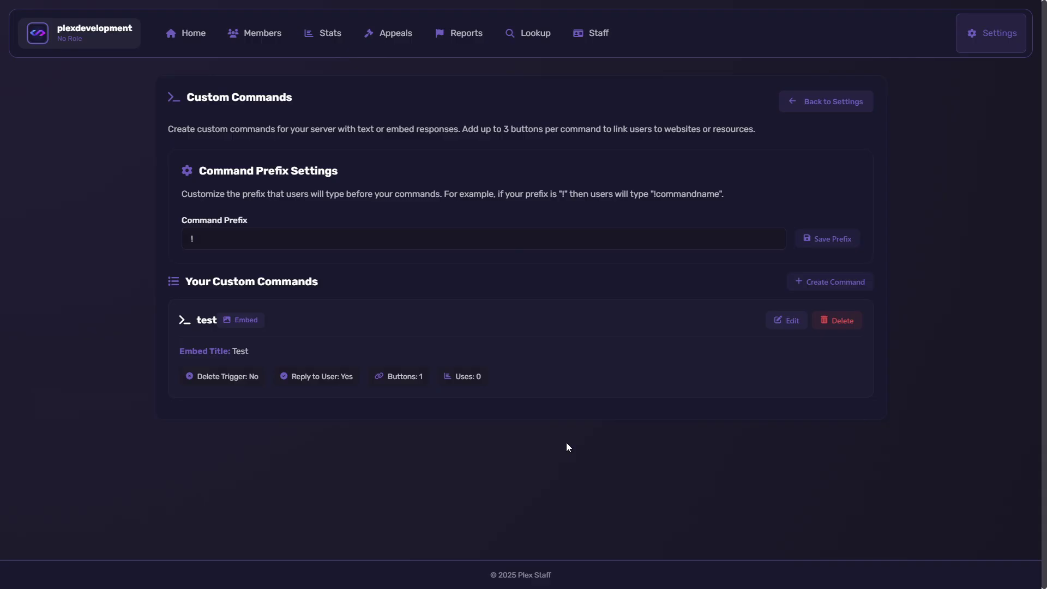
Start a new embed auto response with a 'Test' description and a trigger phrase
left_click(531, 467)
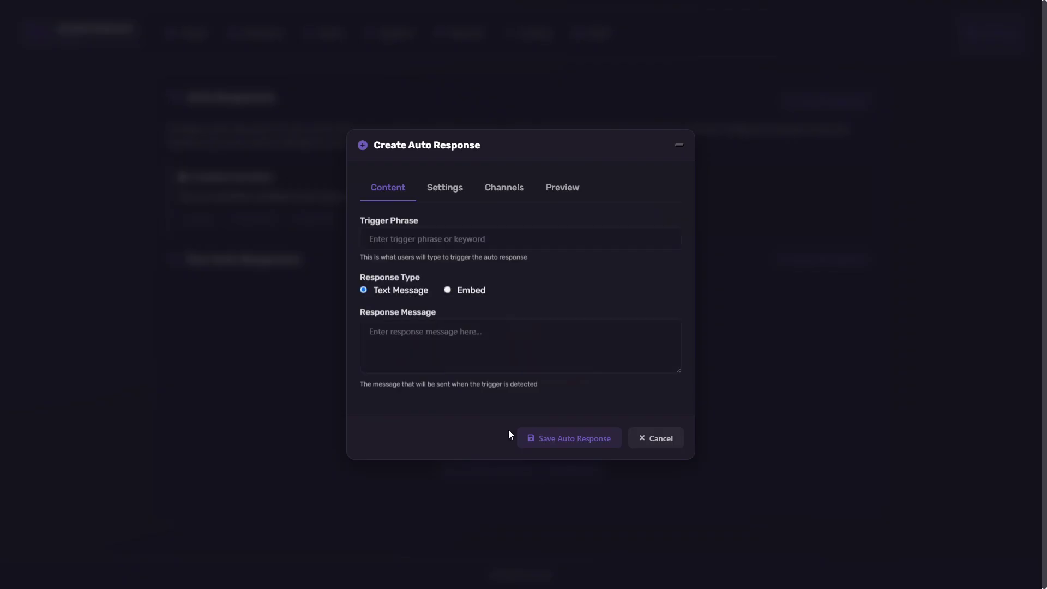
left_click(467, 293)
left_click(436, 323)
type("Text")
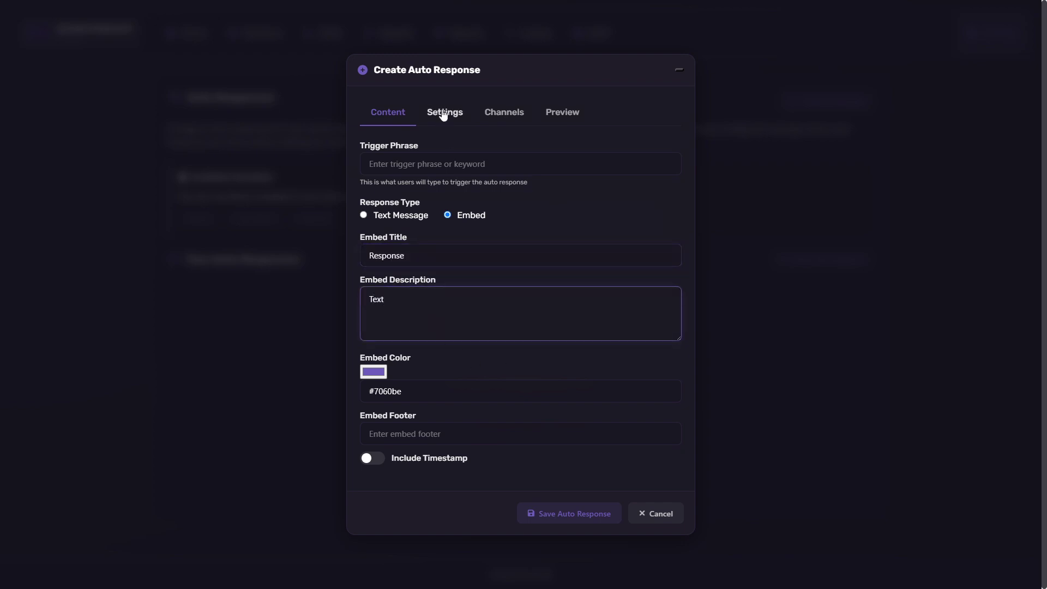
left_click(420, 162)
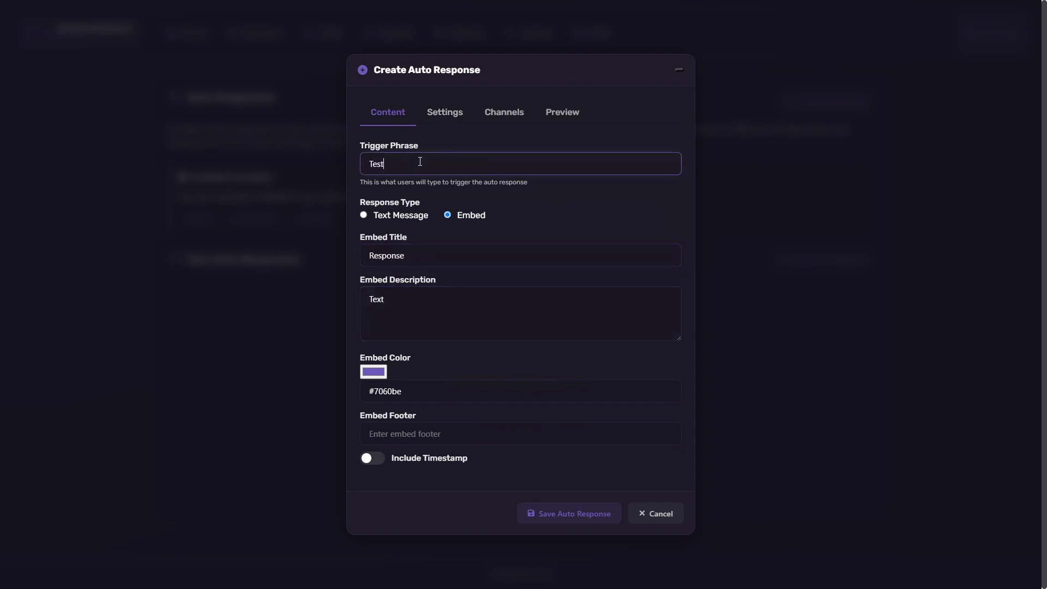
Restrict it to the staff-info channel and Free Products category, preview, and save it
left_click(439, 114)
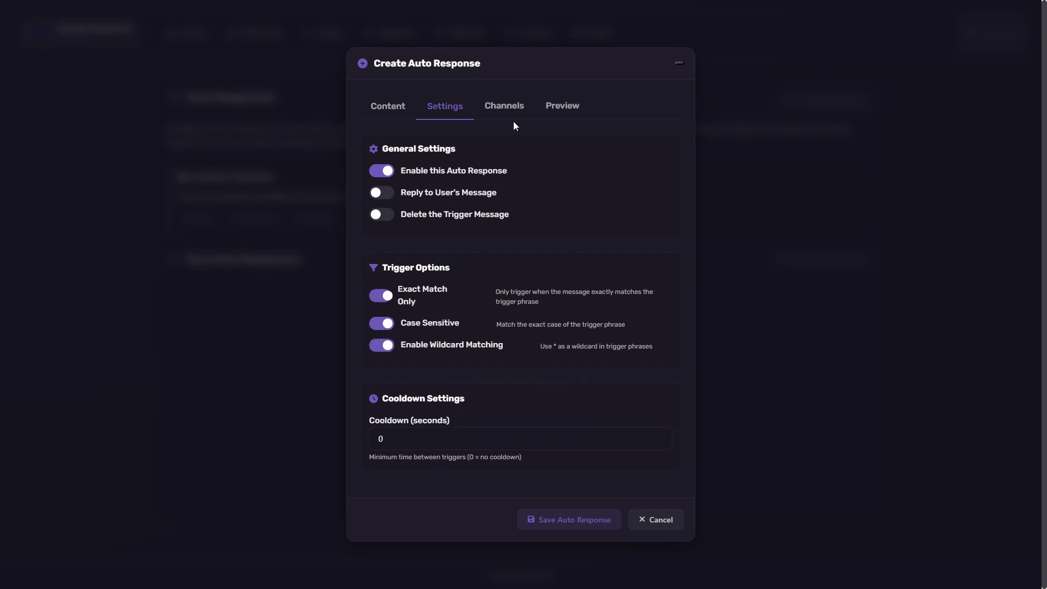
left_click(506, 108)
left_click(381, 307)
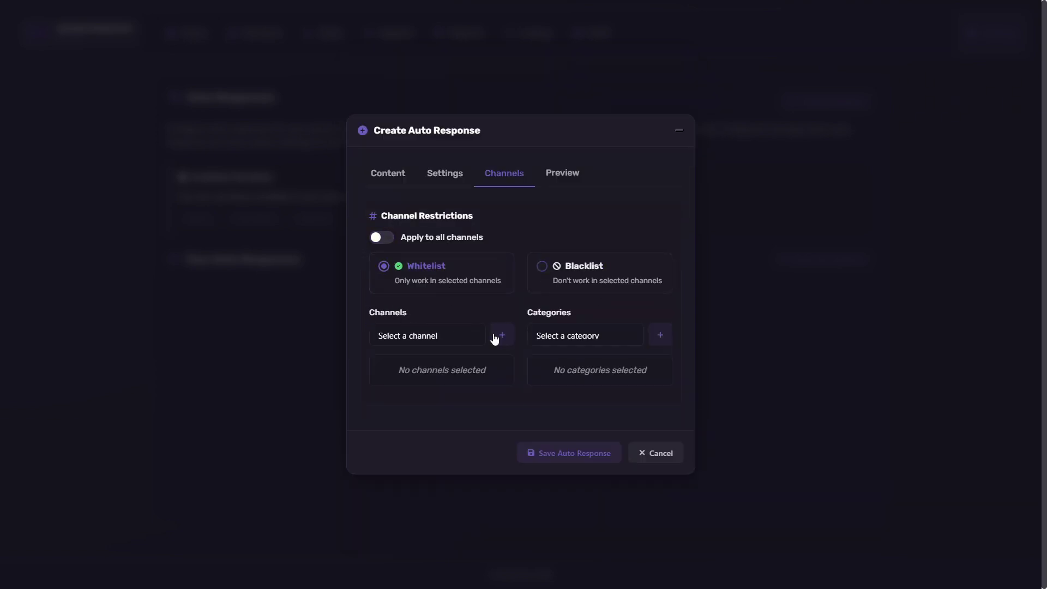
left_click(467, 336)
left_click(426, 110)
left_click(586, 336)
left_click(567, 414)
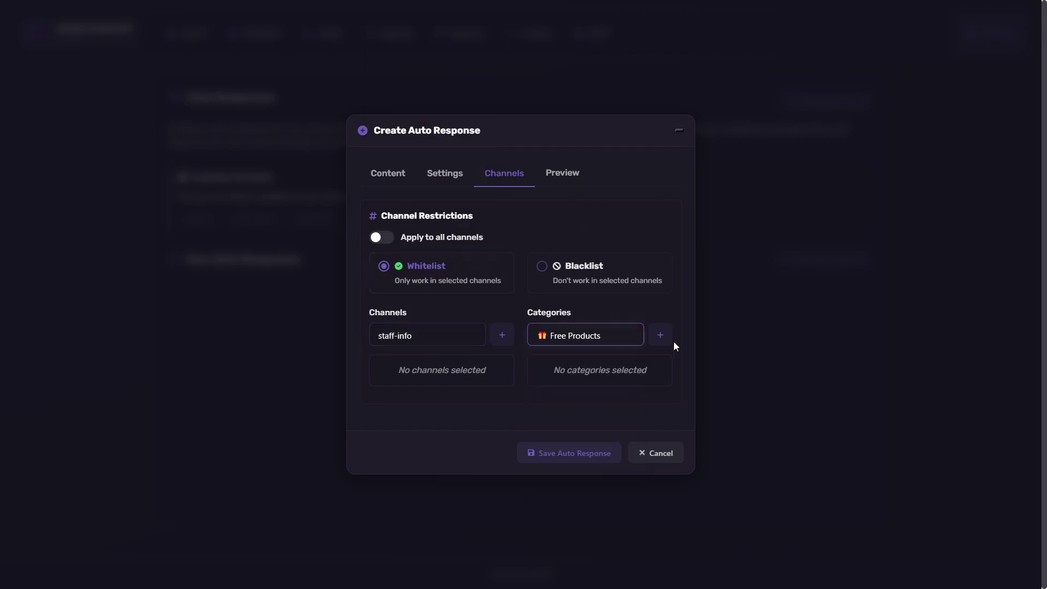
left_click(660, 336)
left_click(502, 335)
left_click(552, 178)
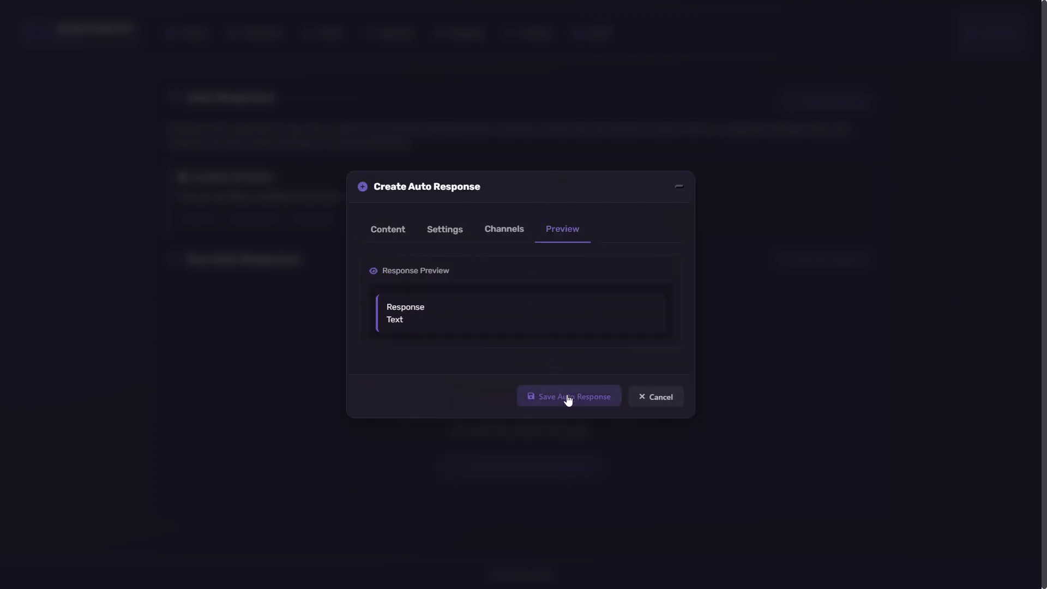
left_click(567, 398)
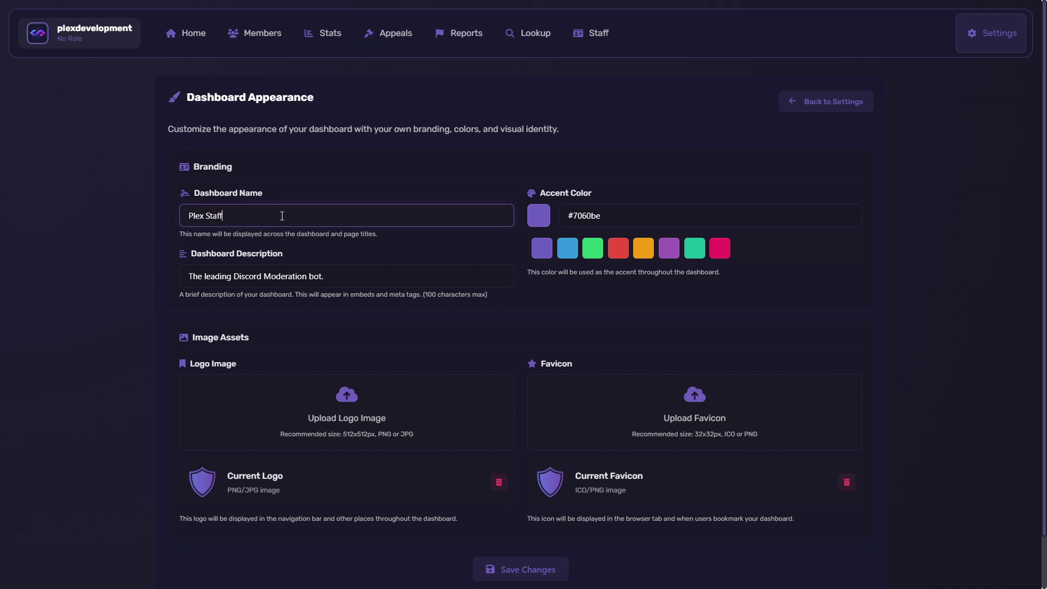
Rename the dashboard to Plex Staff Test and try orange and pink accent colours
left_click(325, 283)
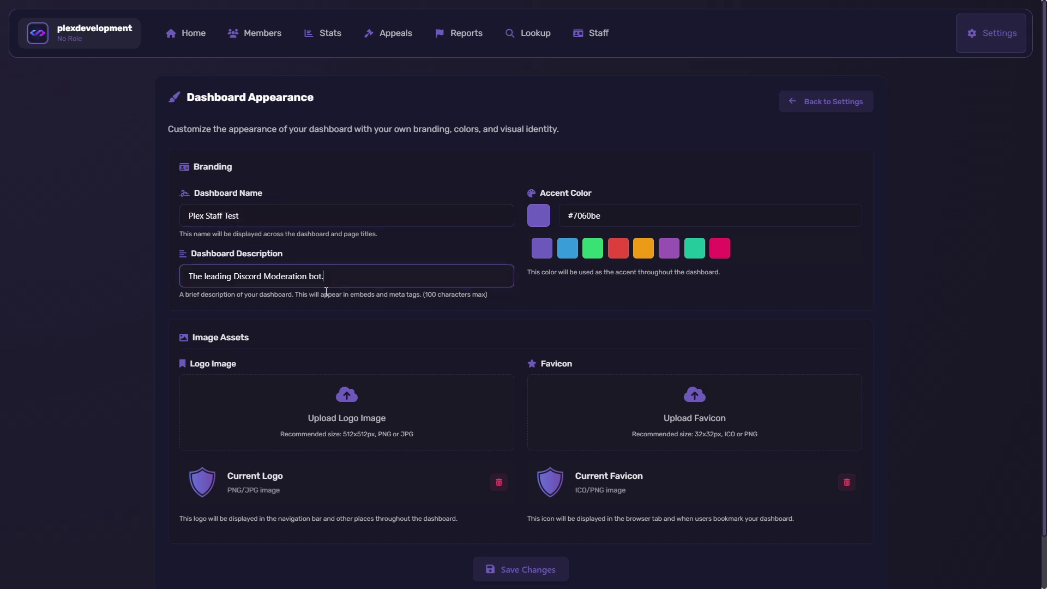
left_click(643, 250)
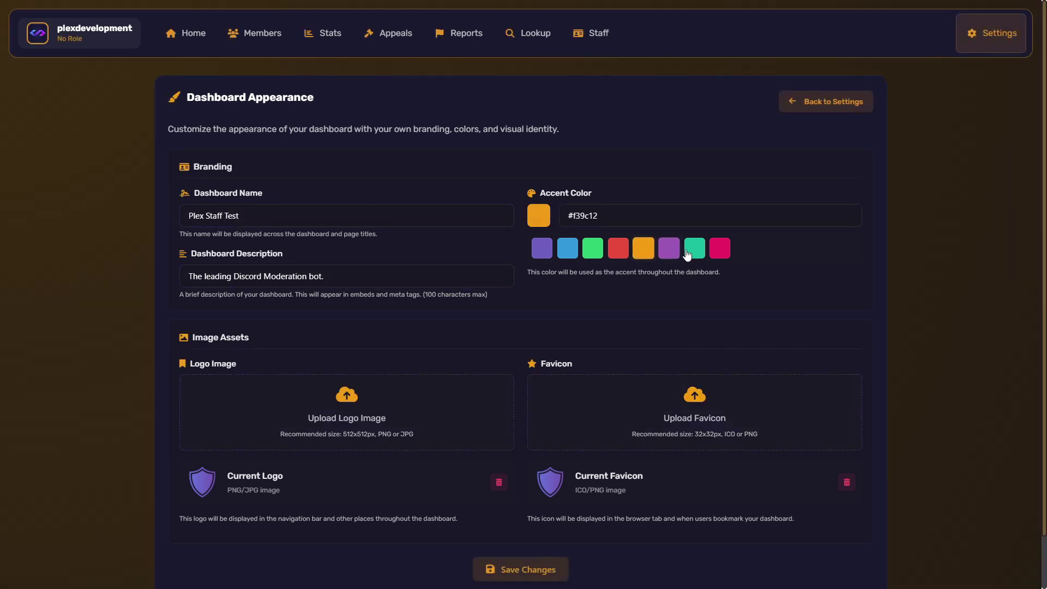
left_click(727, 254)
Test yellow, red and white shades in the custom accent colour picker, then scroll down
left_click(540, 225)
left_click(642, 315)
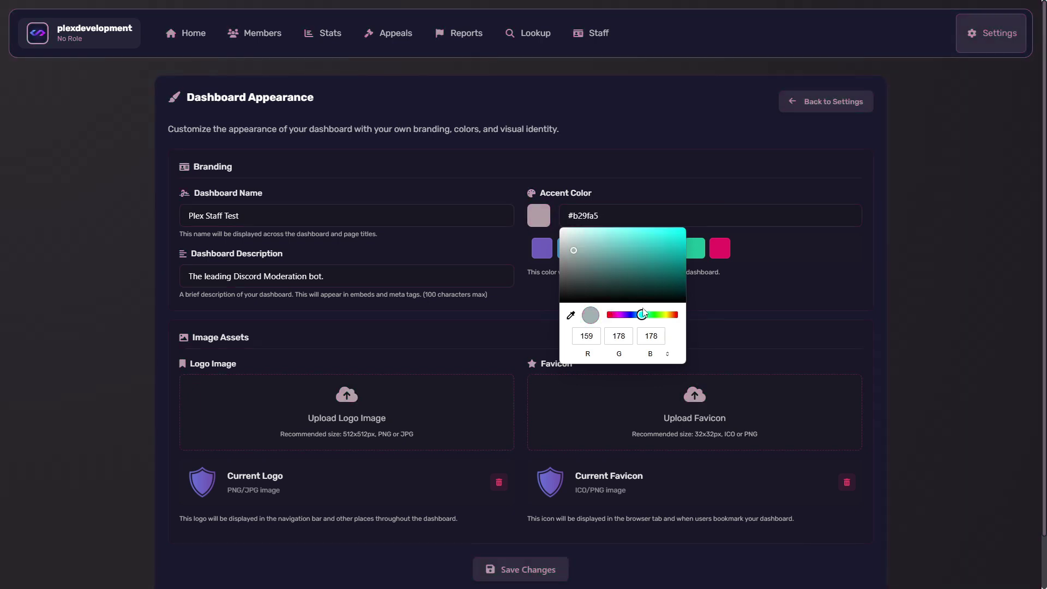
left_click(568, 234)
left_click(669, 315)
left_click(672, 236)
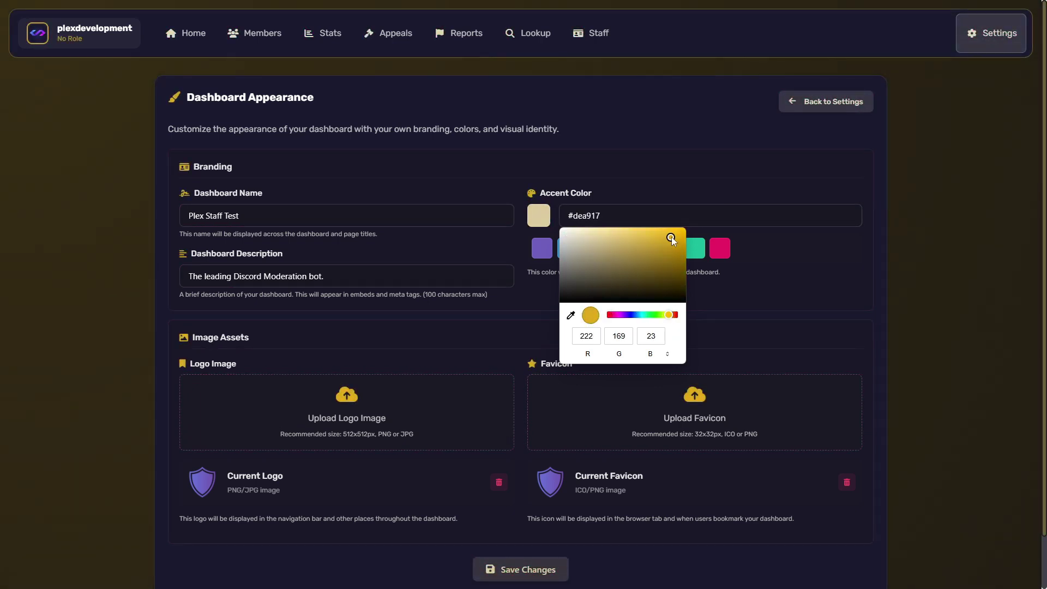
left_click(677, 315)
left_click(576, 228)
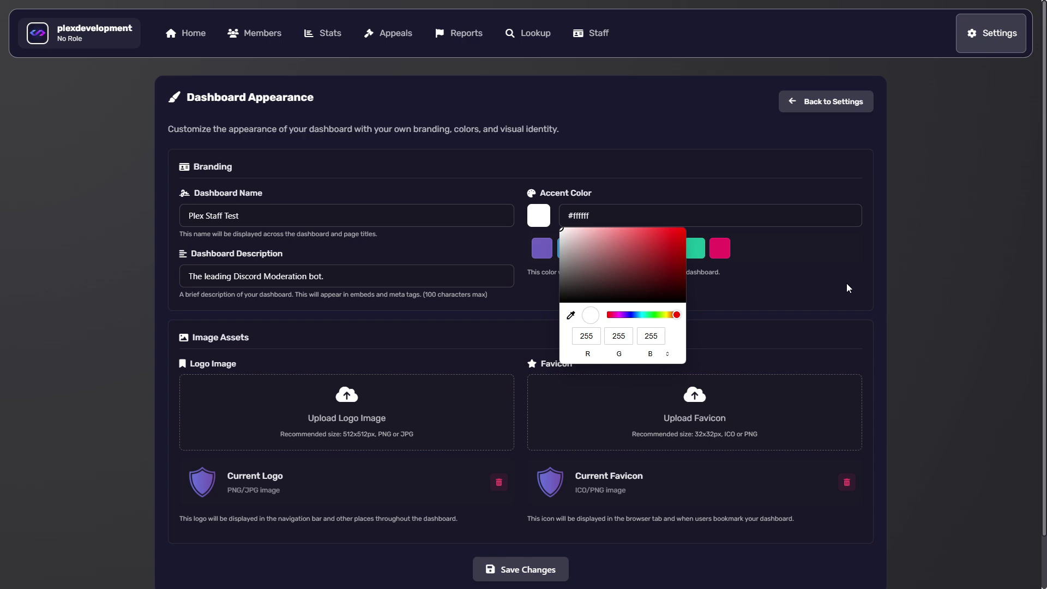
scroll(976, 101, "down", 5)
scroll(976, 101, "down", 20)
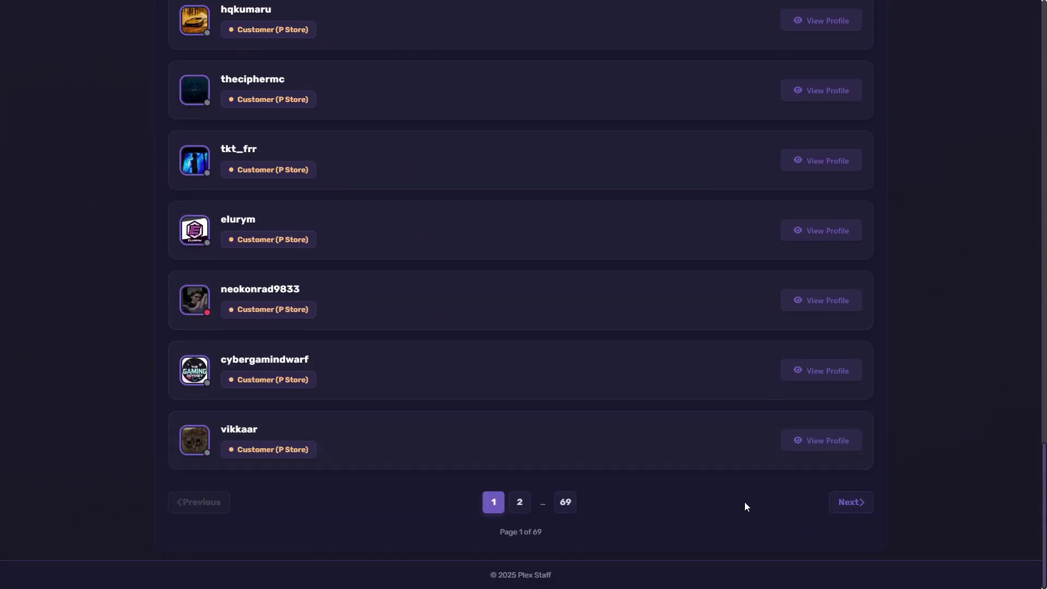
Open the Administrator member's profile
scroll(408, 327, "up", 20)
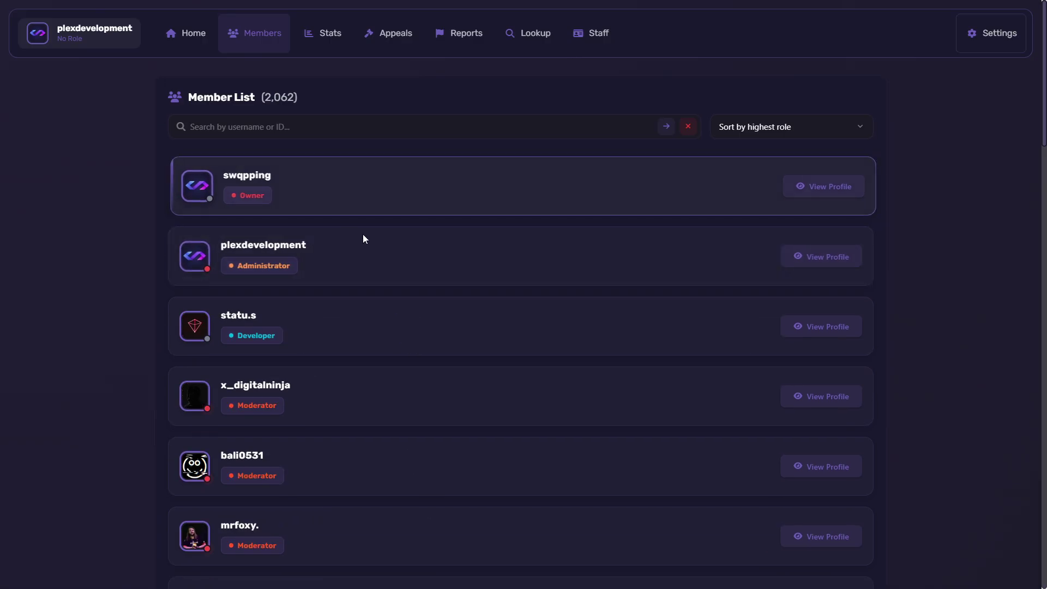
left_click(819, 267)
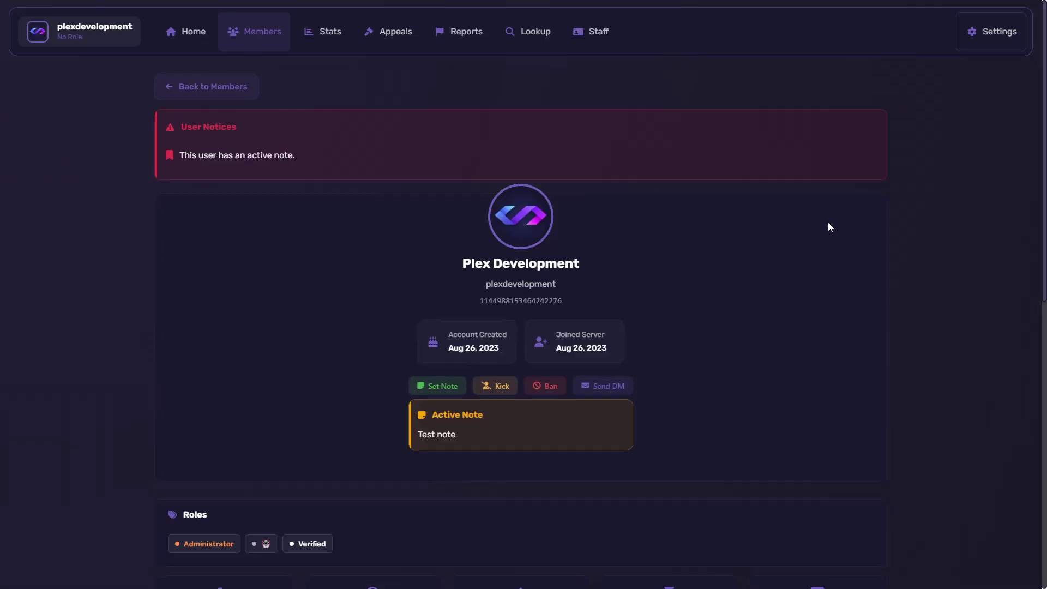
scroll(596, 280, "down", 3)
Open and cancel the Ban (switched to timed), Set Note and Send DM forms
left_click(554, 226)
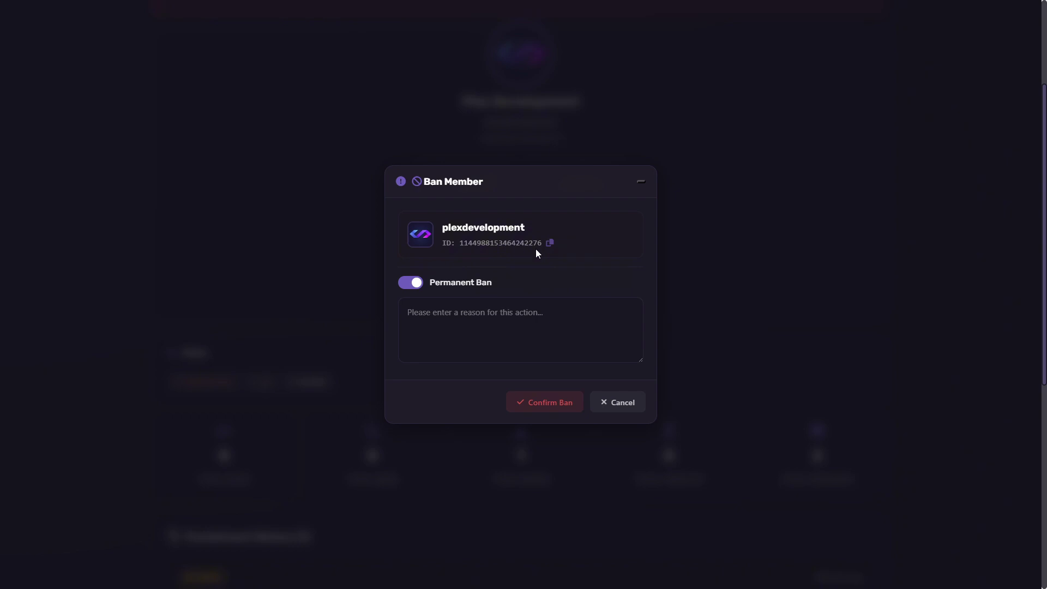
left_click(416, 281)
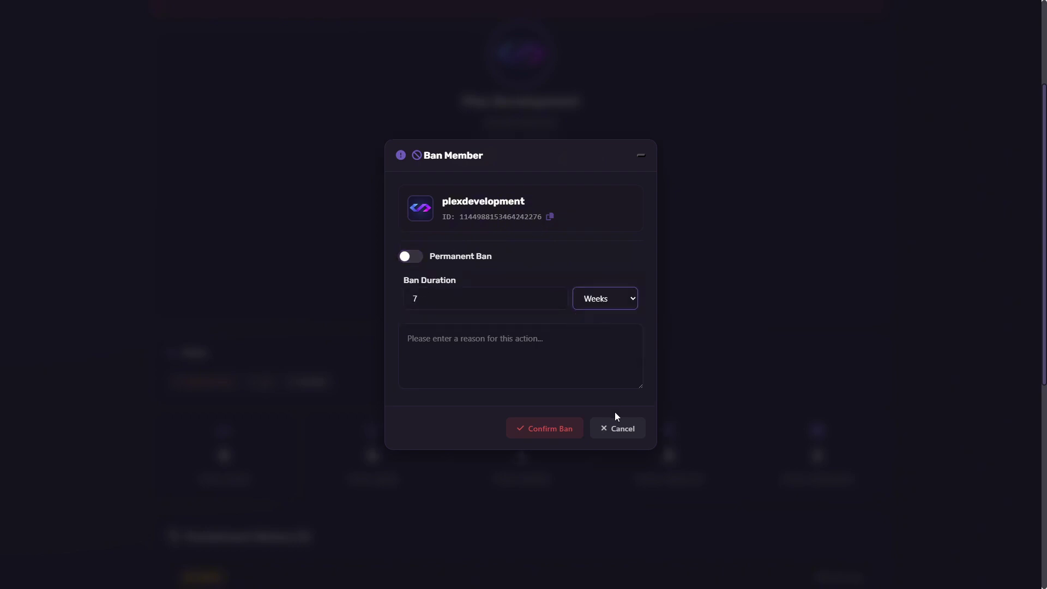
left_click(616, 426)
left_click(450, 223)
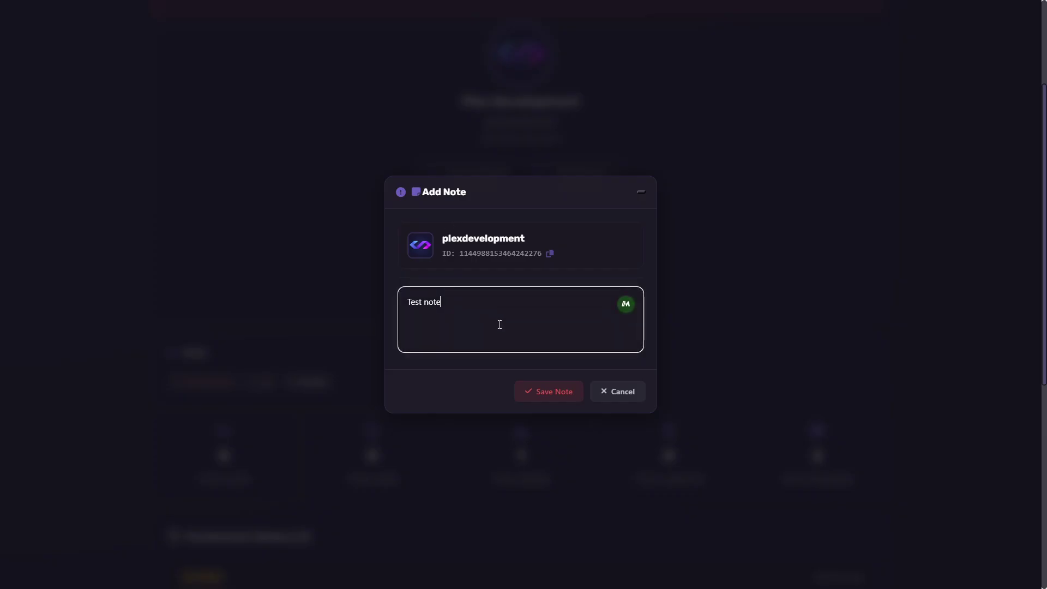
left_click(613, 392)
left_click(616, 224)
left_click(612, 390)
Scroll down to the Punishment History showing the single warn and recent messages
scroll(789, 283, "down", 3)
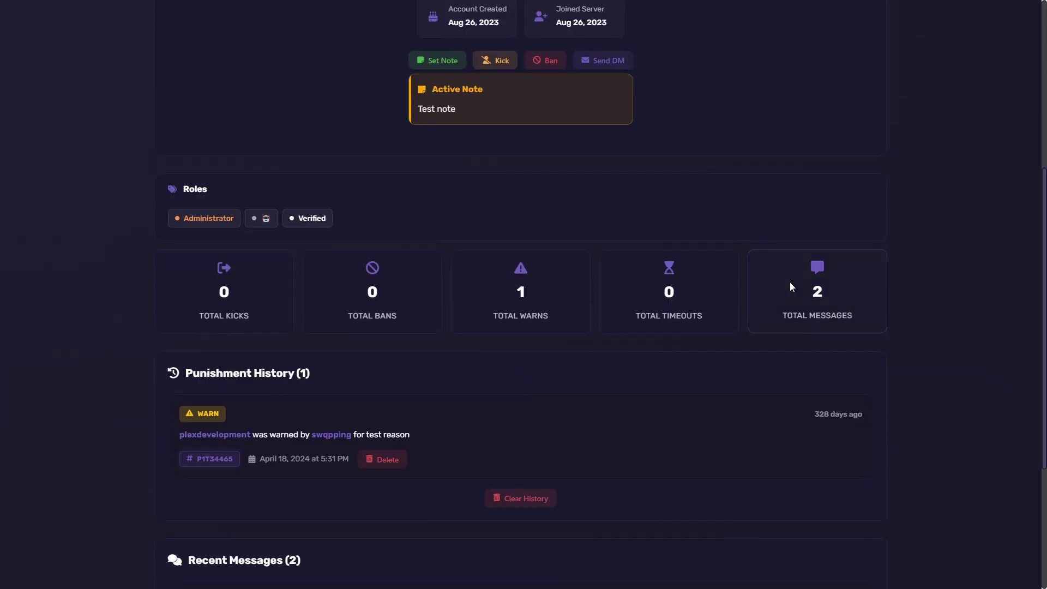
scroll(265, 218, "down", 4)
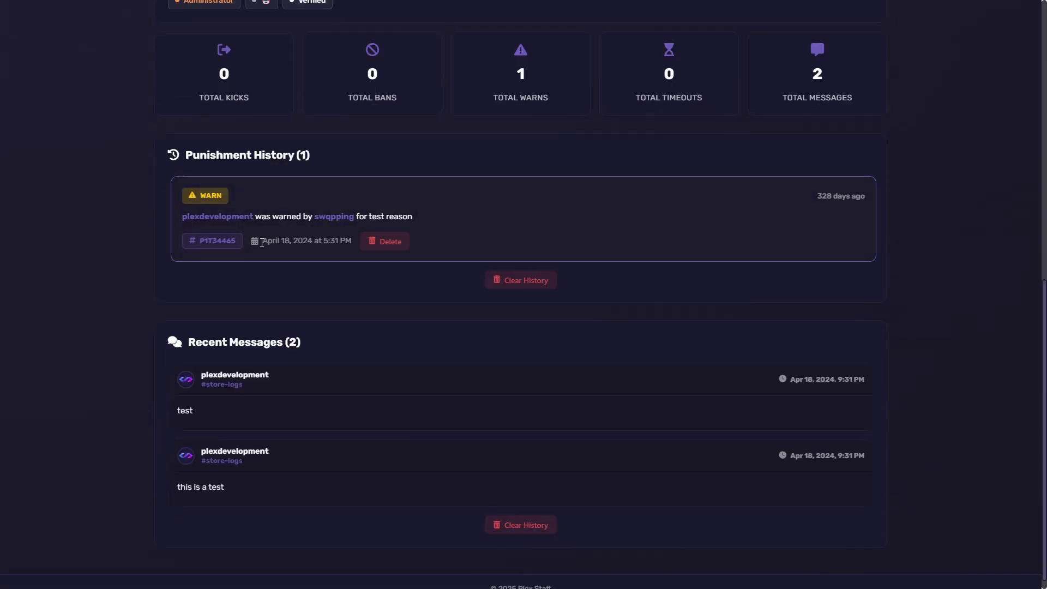
scroll(250, 338, "down", 1)
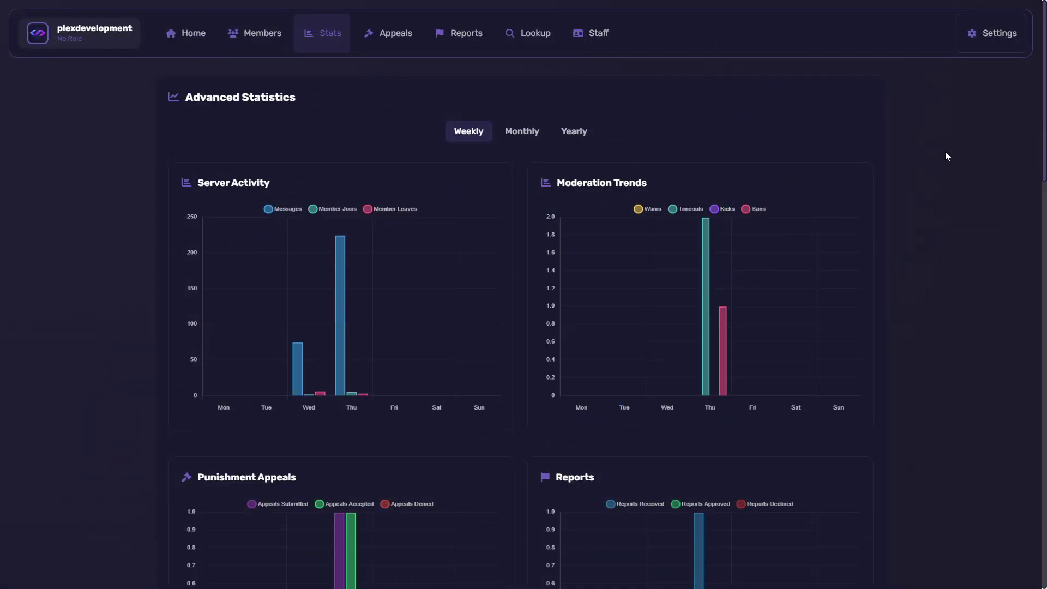
Scroll through Advanced Statistics, then switch the charts to Monthly and then Yearly data
scroll(961, 155, "down", 10)
scroll(968, 187, "down", 10)
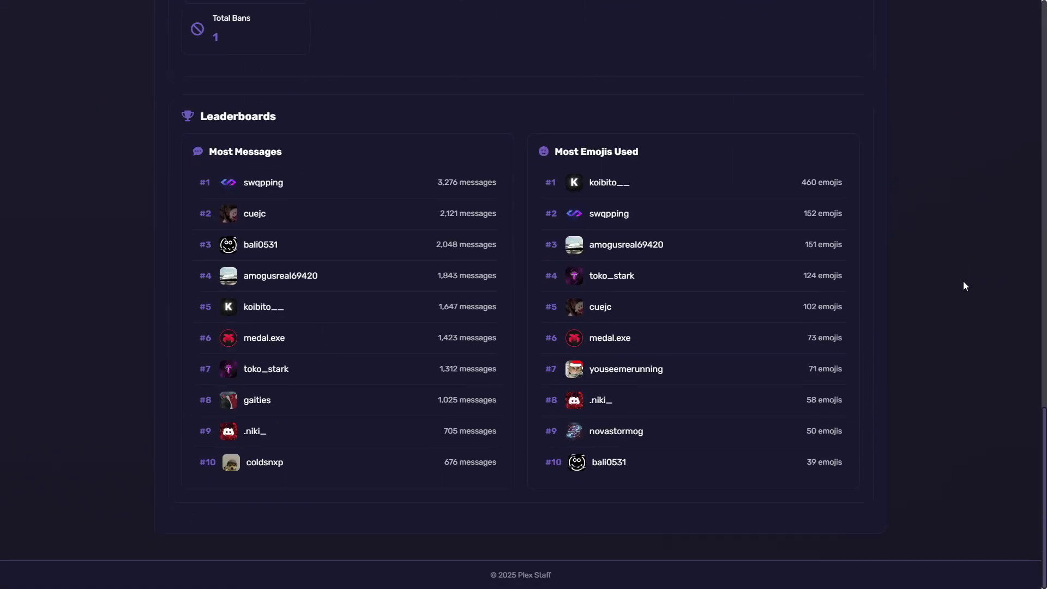
scroll(963, 280, "up", 14)
scroll(527, 277, "up", 7)
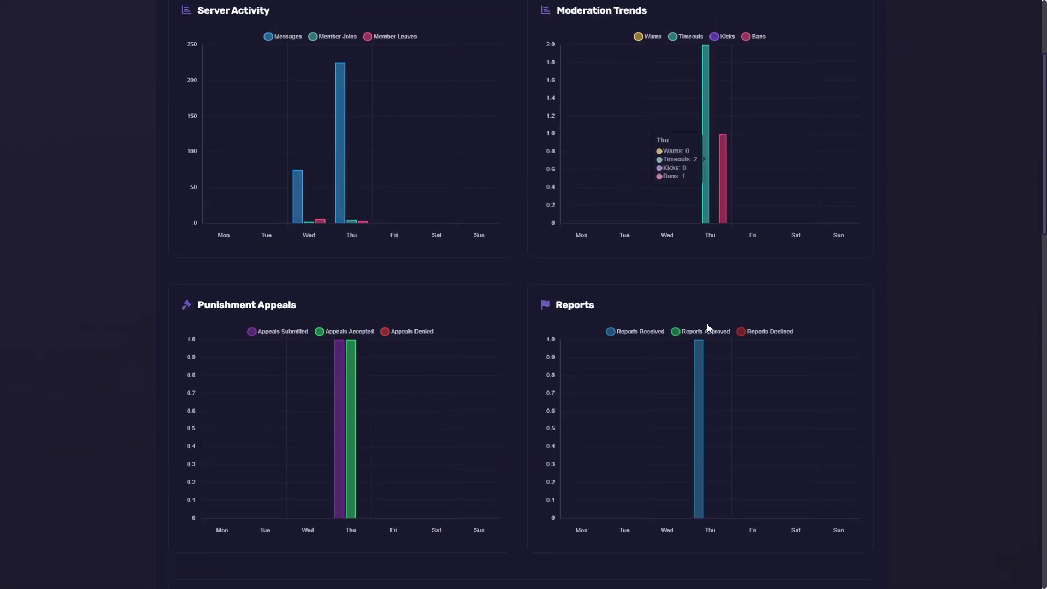
scroll(701, 354, "up", 3)
left_click(526, 136)
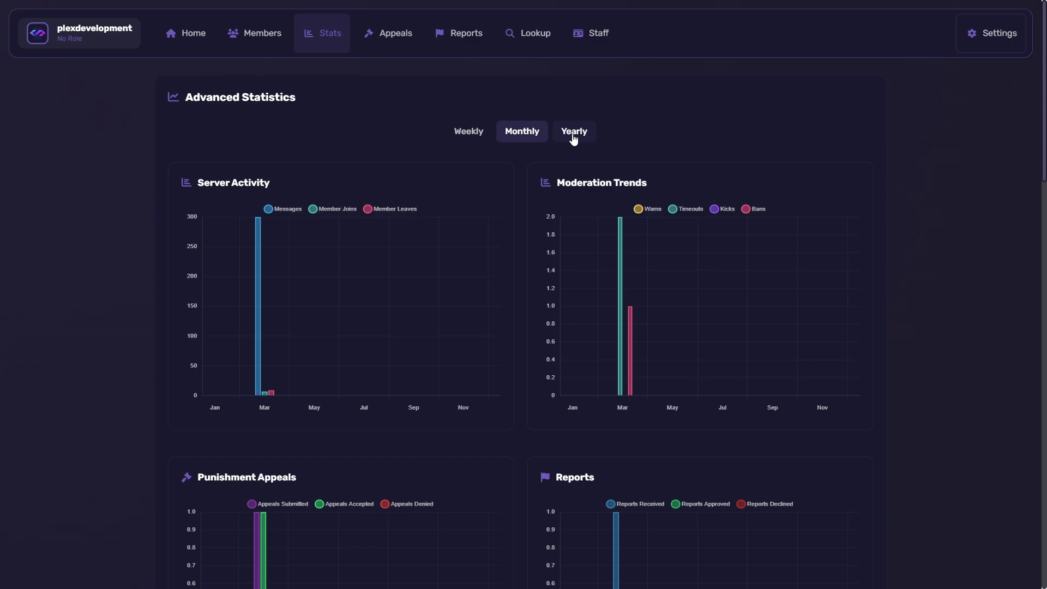
left_click(573, 136)
scroll(832, 180, "down", 5)
scroll(613, 382, "up", 2)
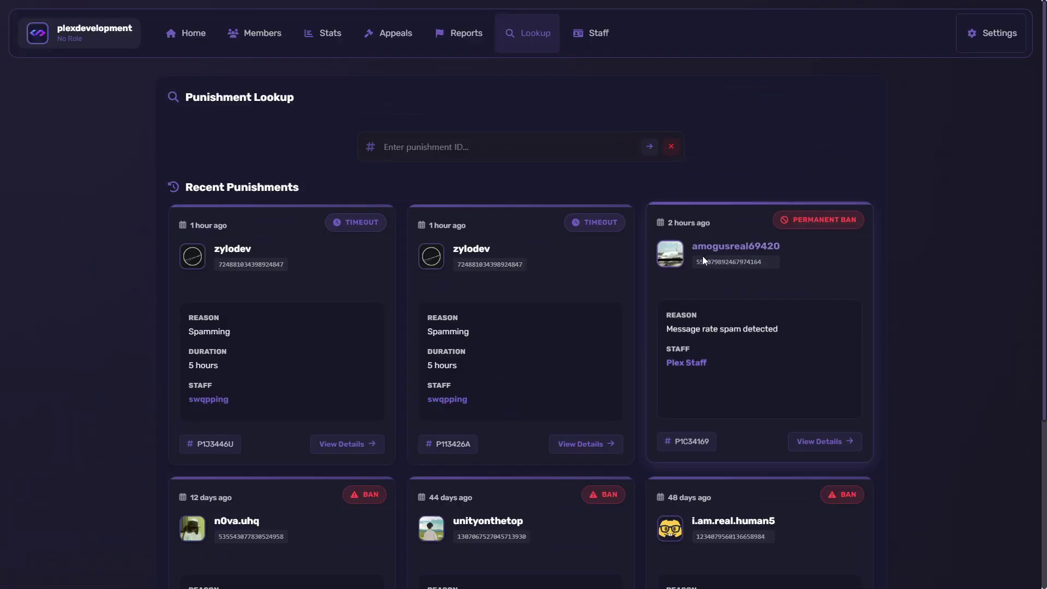
left_click(236, 446)
scroll(469, 326, "down", 7)
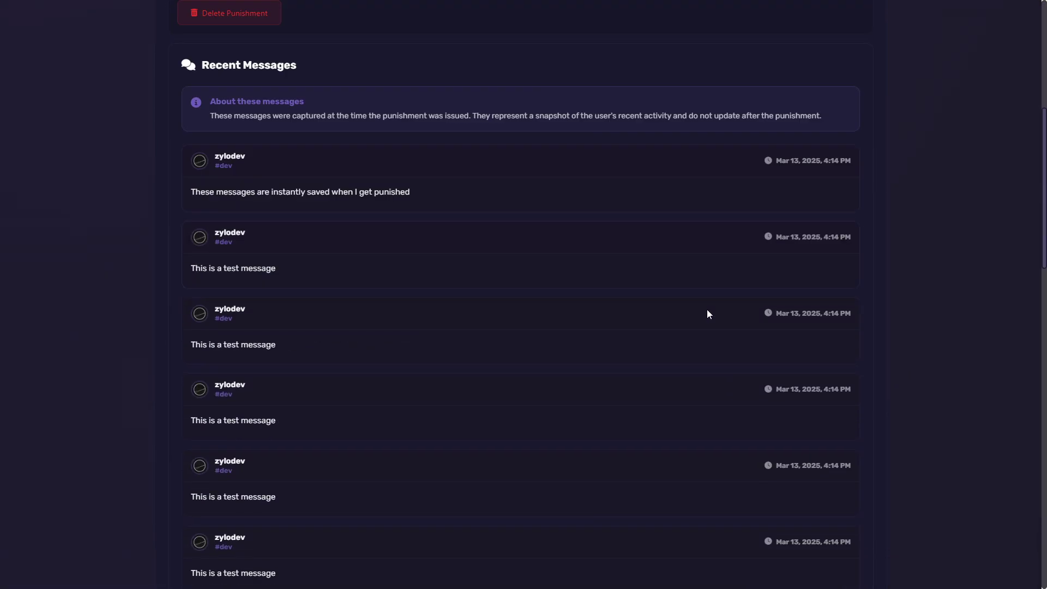
scroll(707, 309, "down", 10)
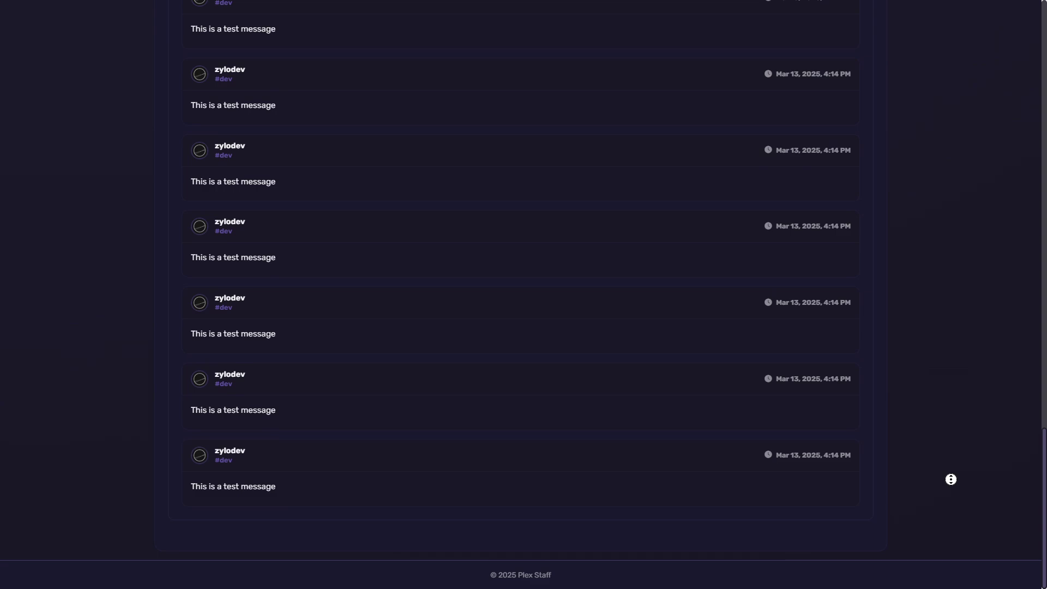
scroll(950, 479, "up", 15)
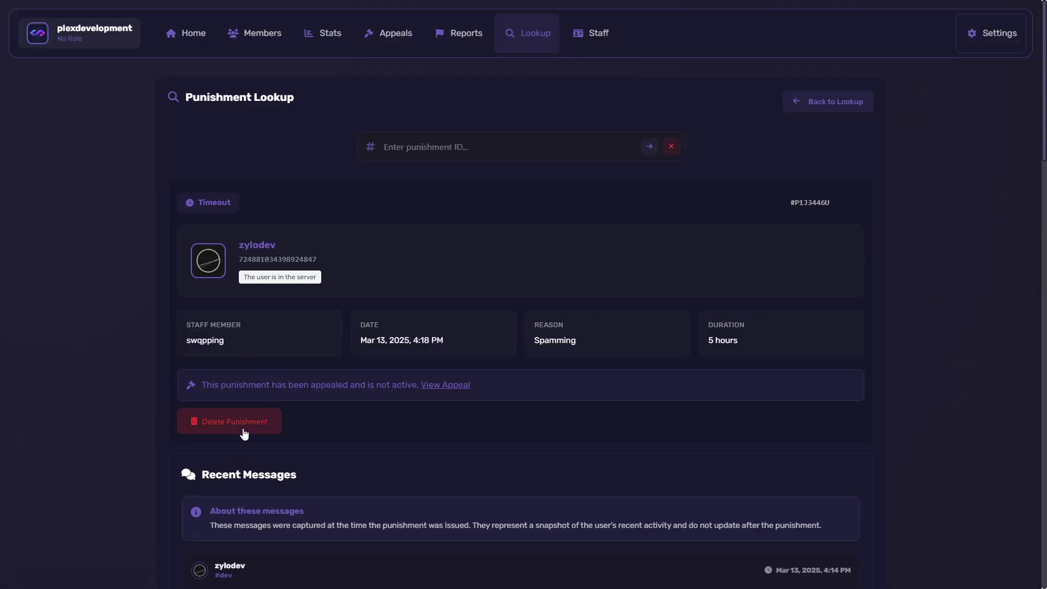
left_click(243, 431)
left_click(623, 375)
left_click(823, 107)
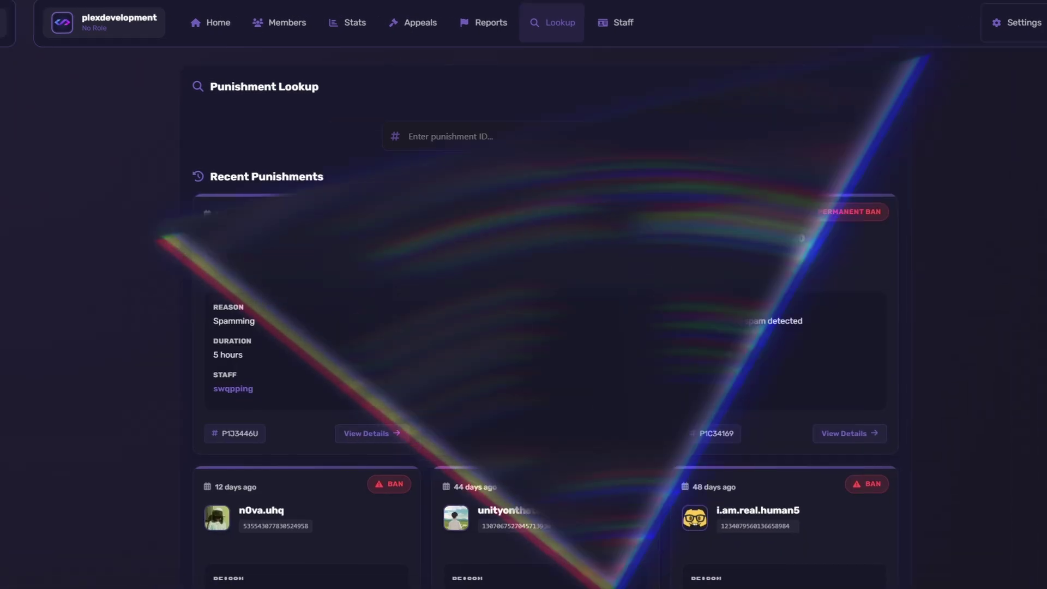
Add the pasted user ID as a Moderator staff member
left_click(222, 139)
key("ctrl+v")
left_click(222, 164)
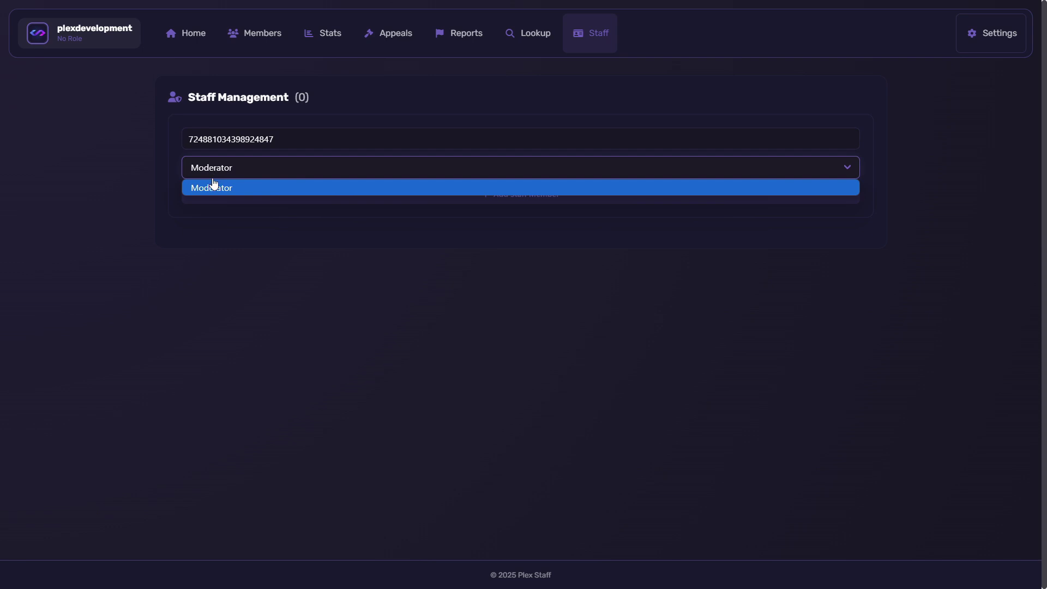
left_click(213, 186)
left_click(549, 199)
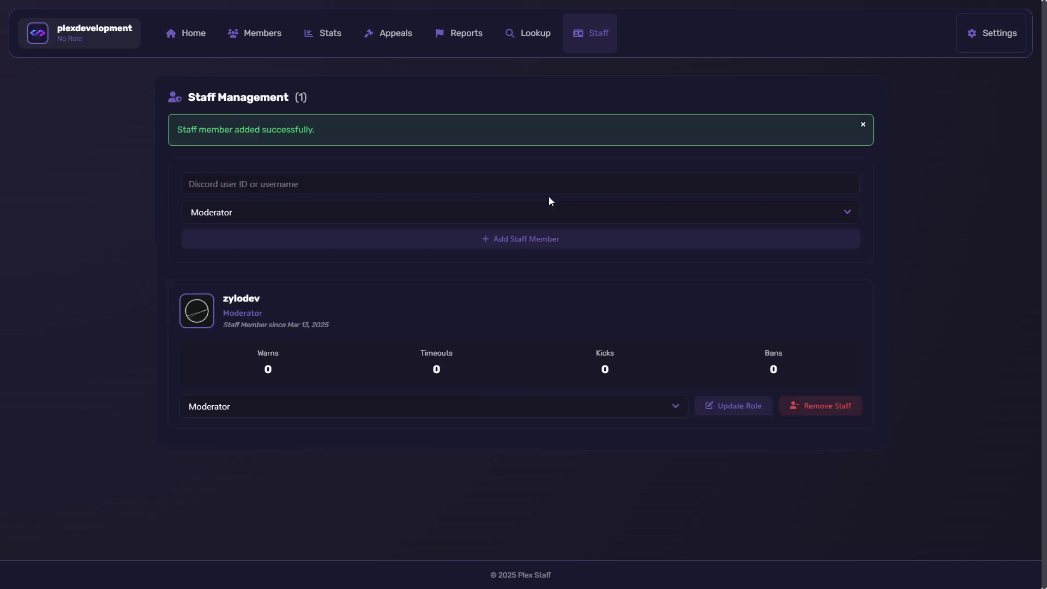
Keep the new member's Moderator role, then remove them from staff
left_click(376, 412)
left_click(327, 424)
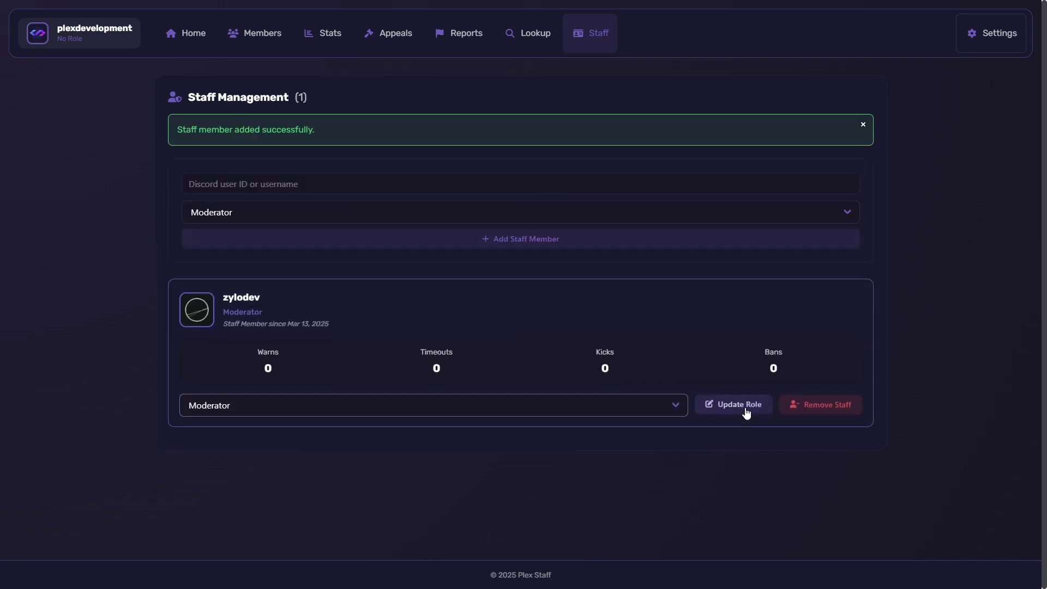
left_click(827, 413)
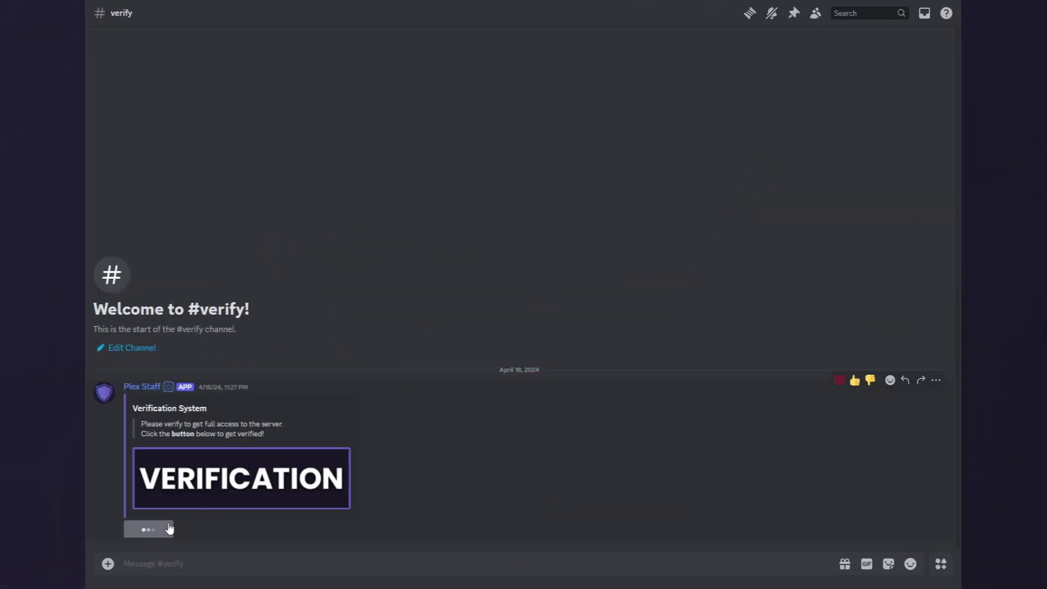
Start verification in #verify and go to the external CAPTCHA site
left_click(158, 529)
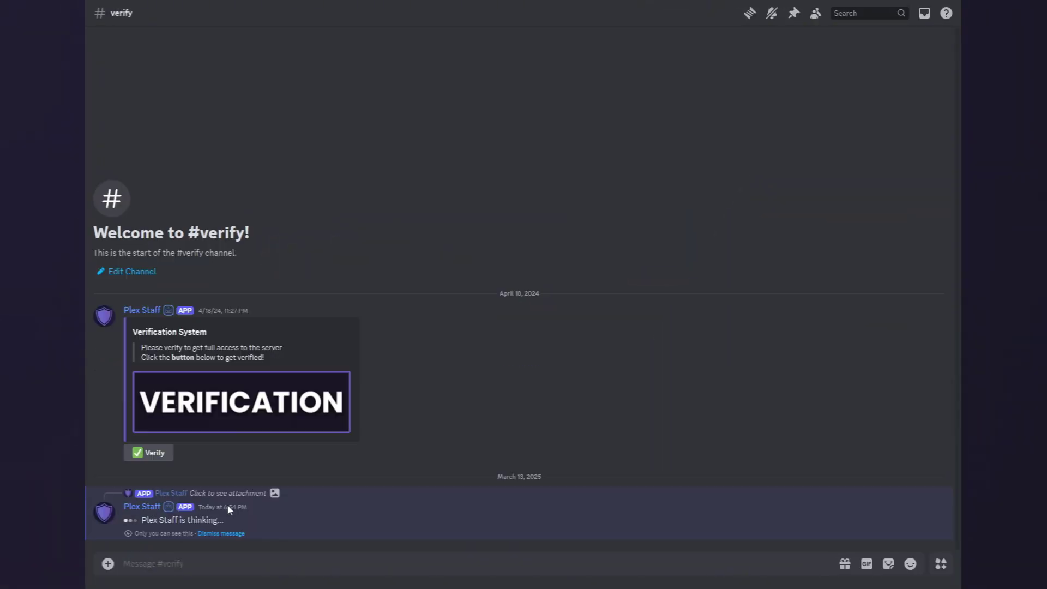
left_click(160, 512)
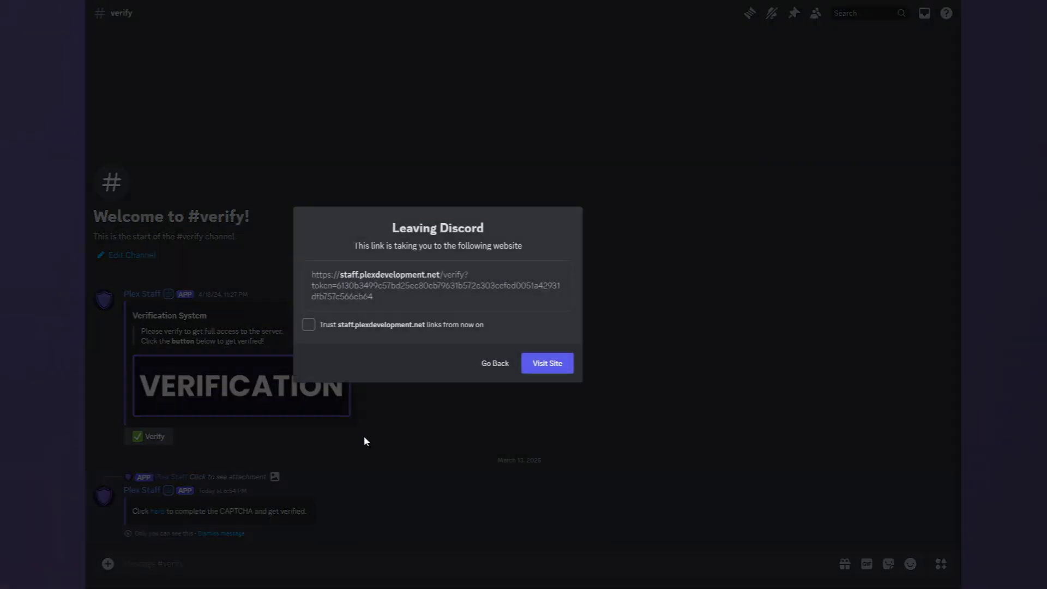
left_click(546, 364)
Solve the sunglasses hCaptcha challenge and submit account verification
left_click(468, 347)
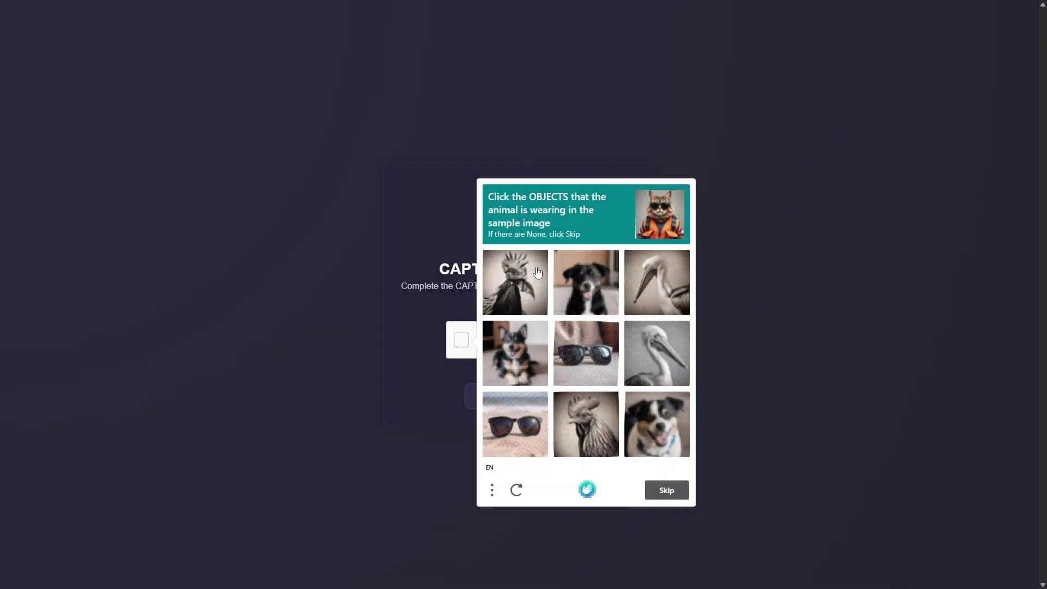
left_click(586, 354)
left_click(515, 424)
left_click(681, 493)
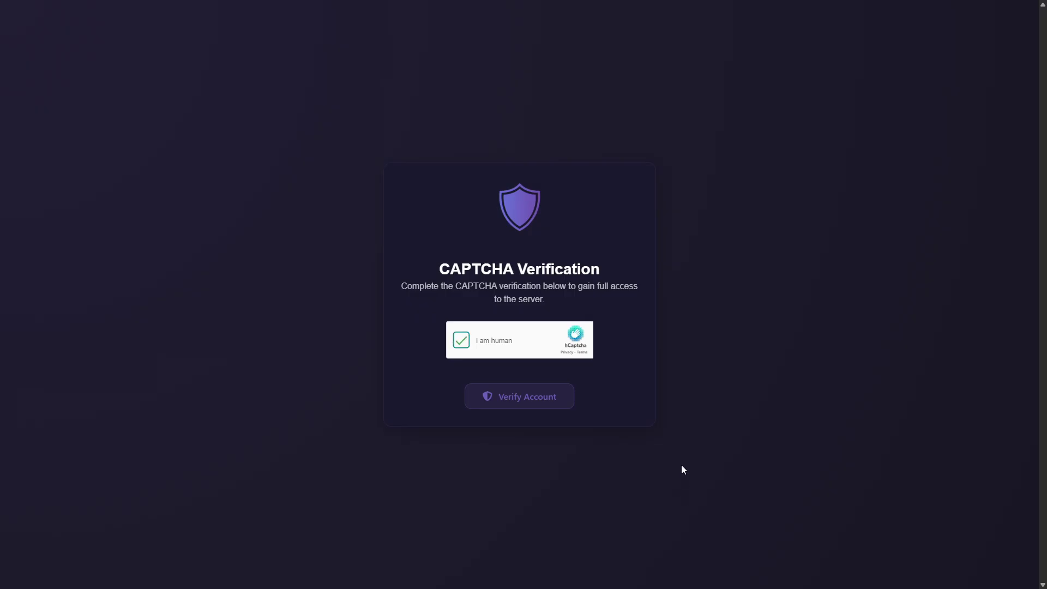
left_click(530, 396)
Solve the follow-up triangle and star challenges and submit verification again
left_click(515, 374)
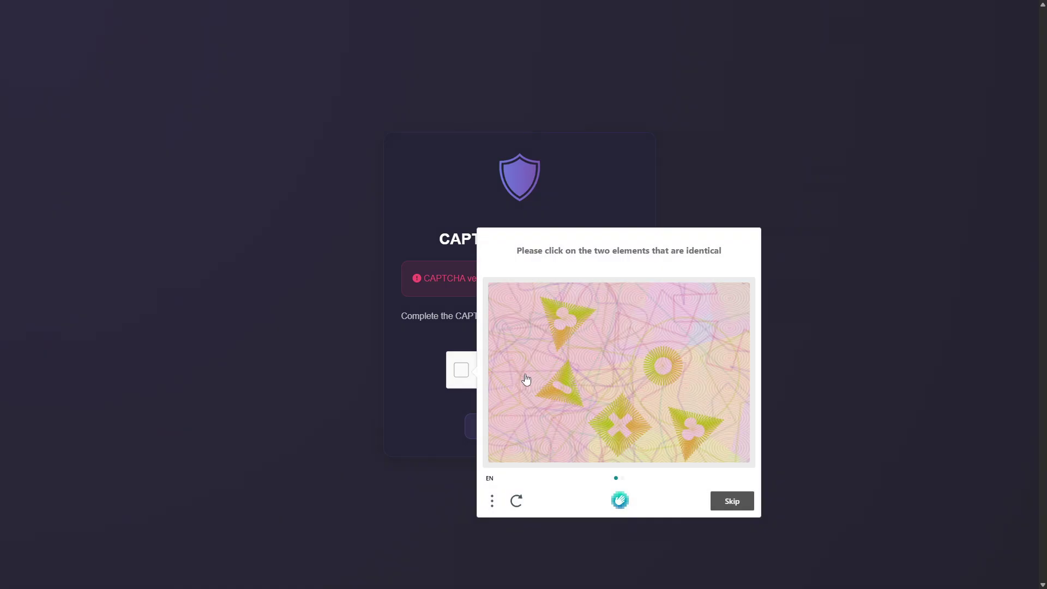
left_click(693, 427)
left_click(562, 318)
left_click(718, 504)
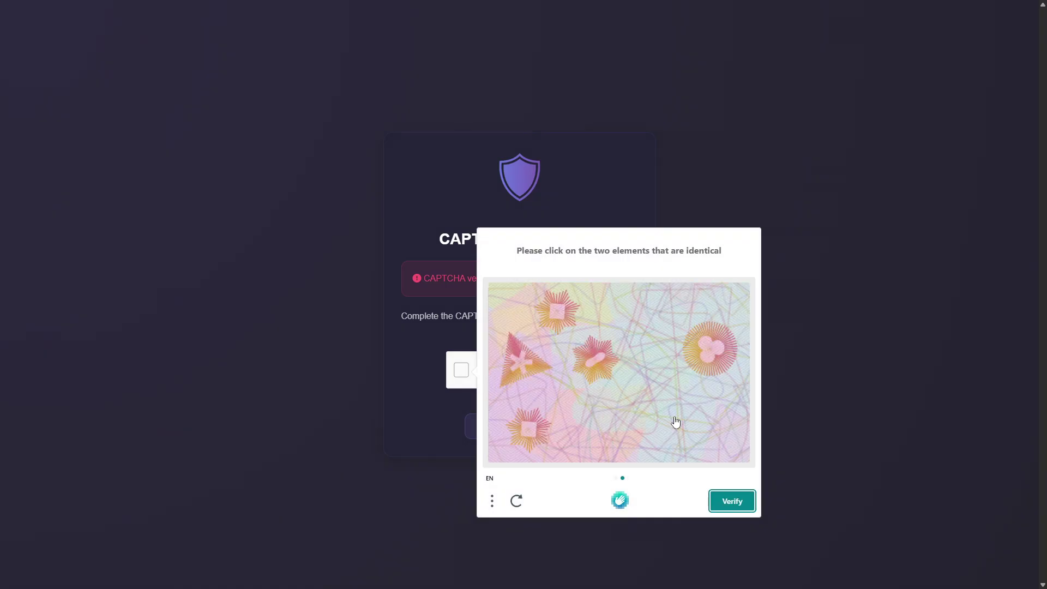
left_click(527, 429)
left_click(557, 310)
left_click(728, 501)
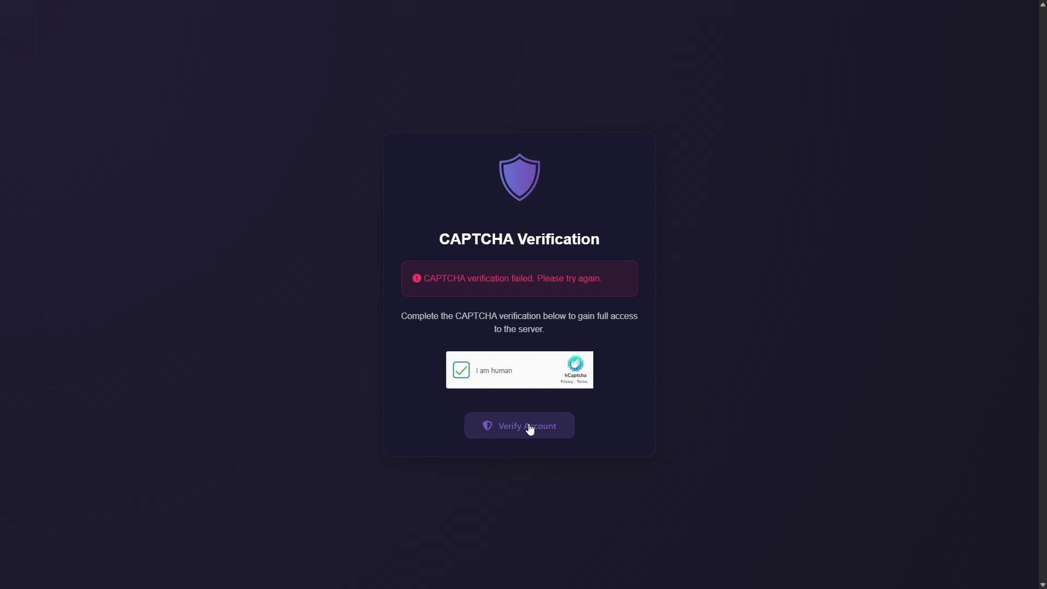
left_click(530, 429)
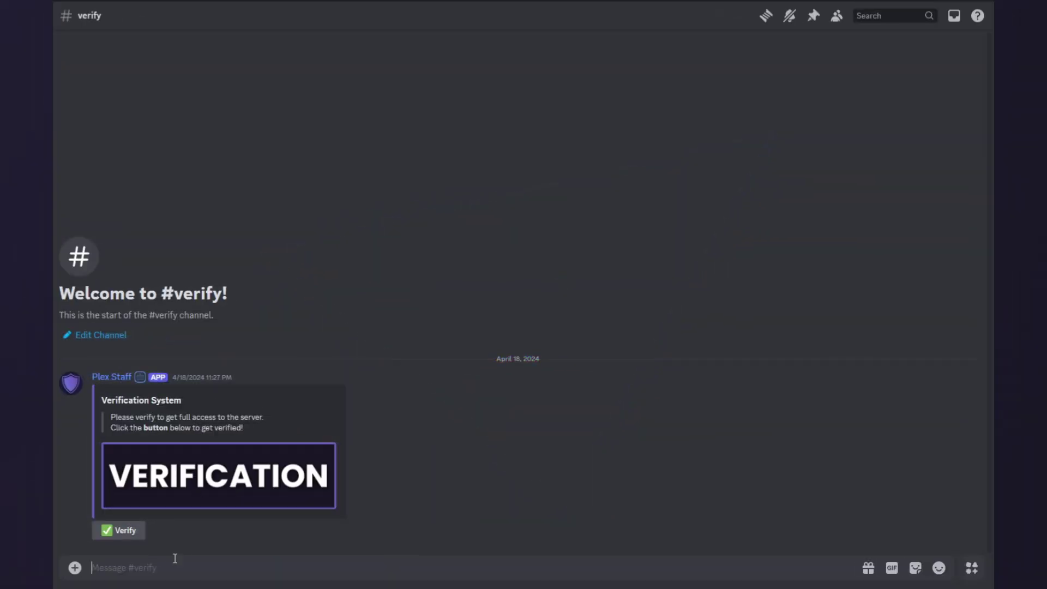
Pick the Plex Staff /history command from the slash-command list
type("/")
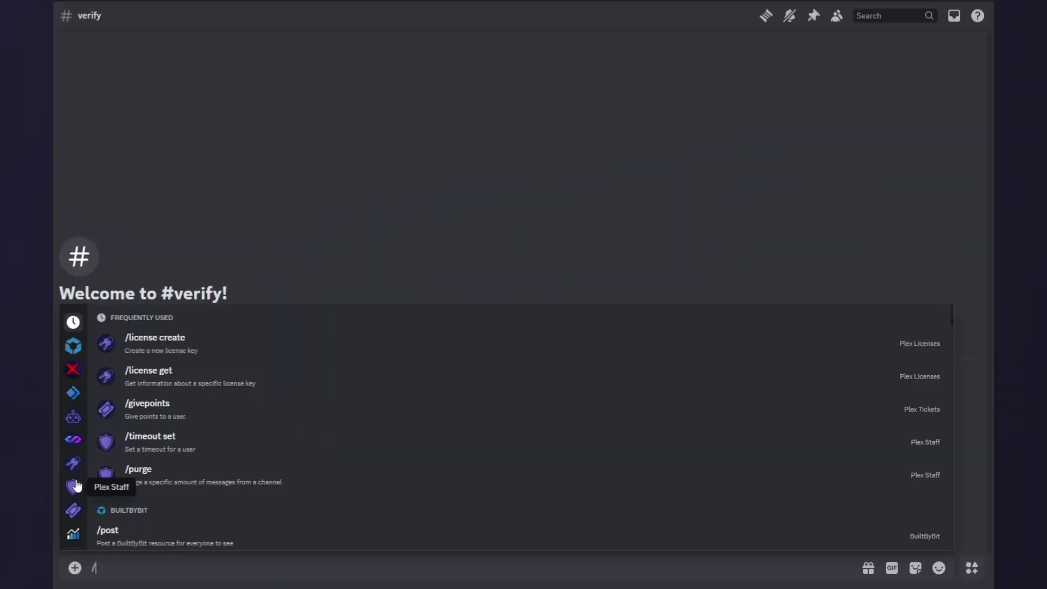
left_click(76, 485)
scroll(201, 485, "down", 5)
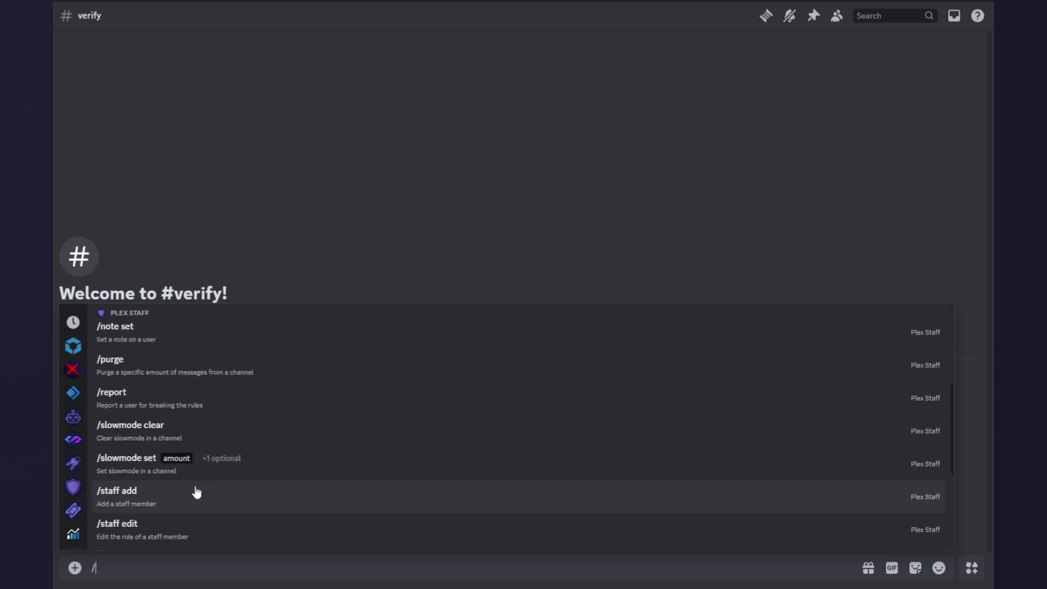
scroll(185, 493, "down", 5)
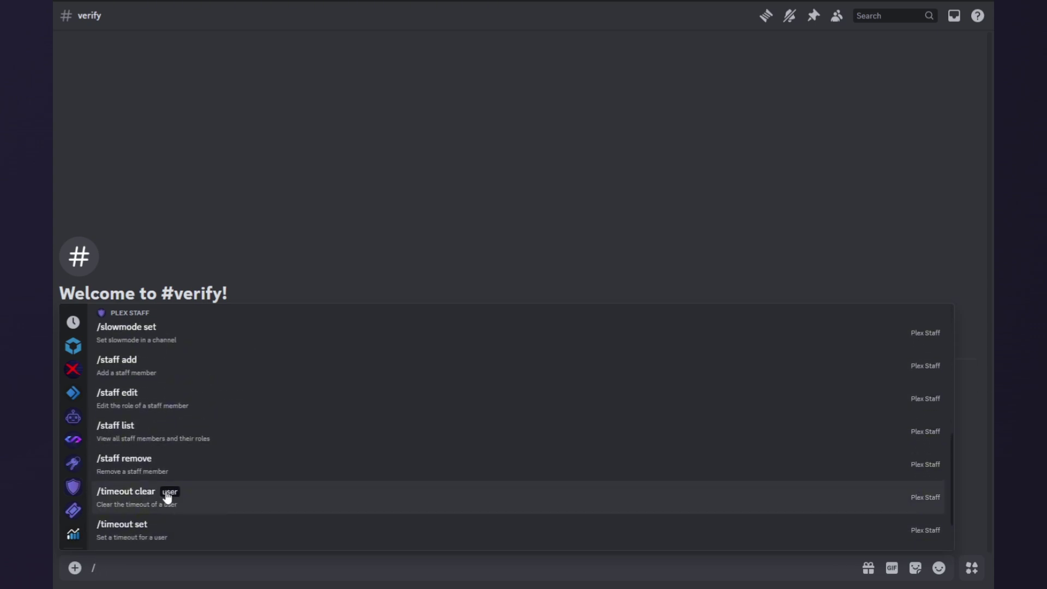
scroll(167, 469, "up", 5)
type("hist")
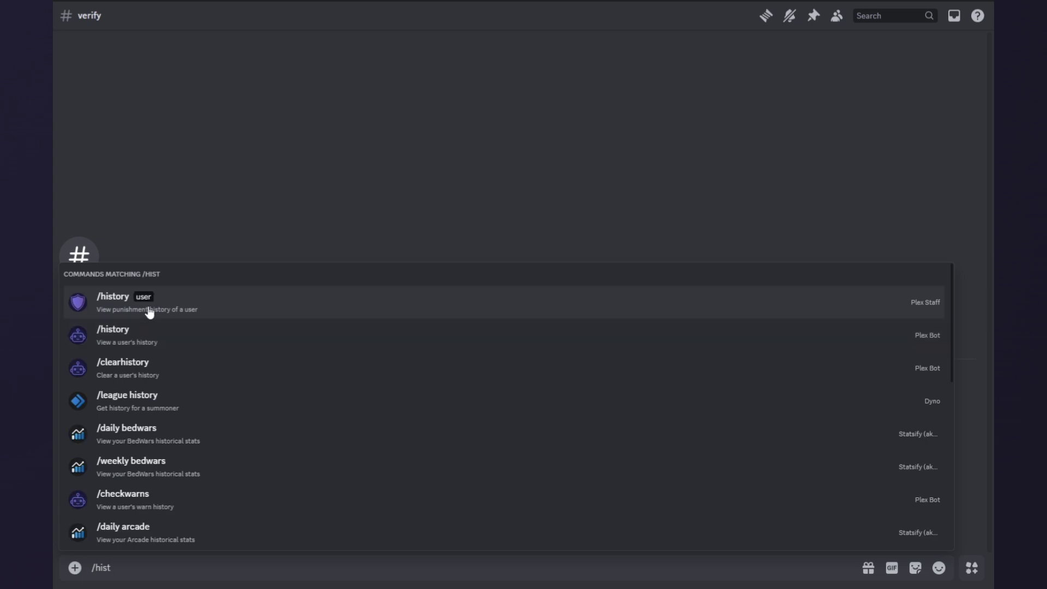
left_click(149, 311)
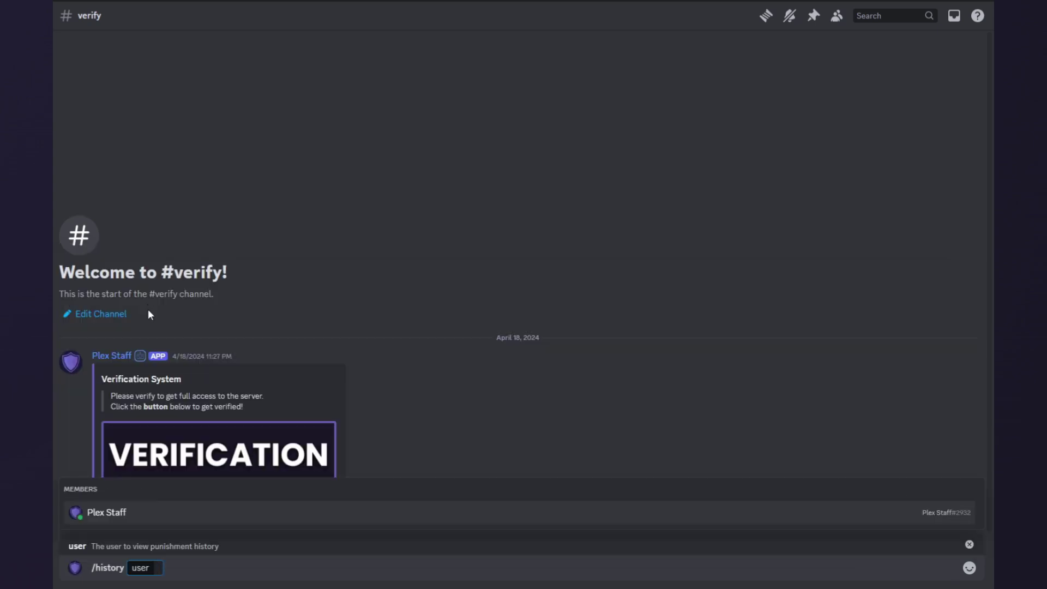
Choose the target user and send the /history command
type("zeh")
key("Return")
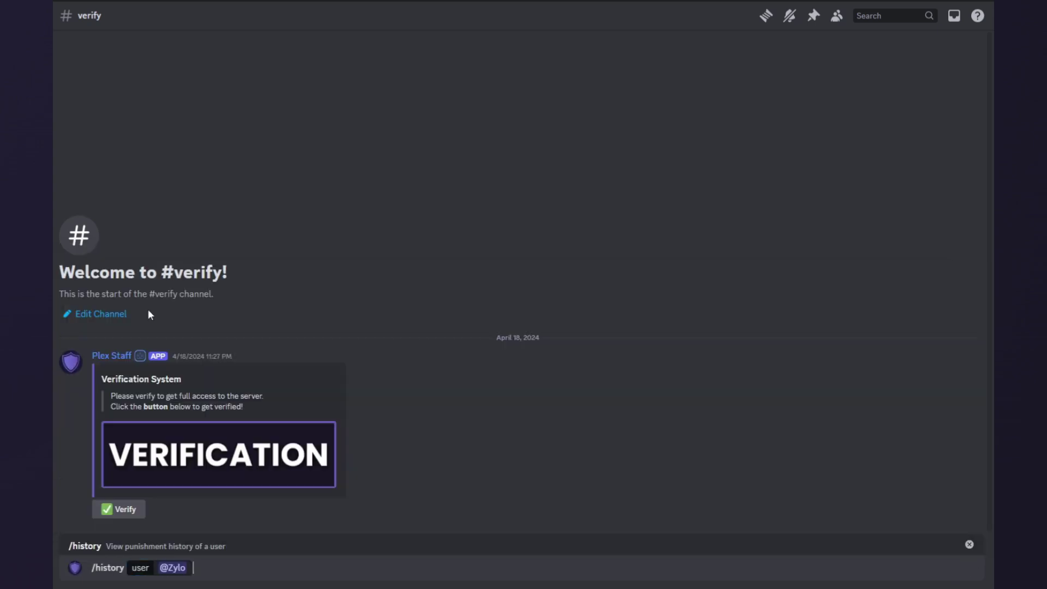
key("Return")
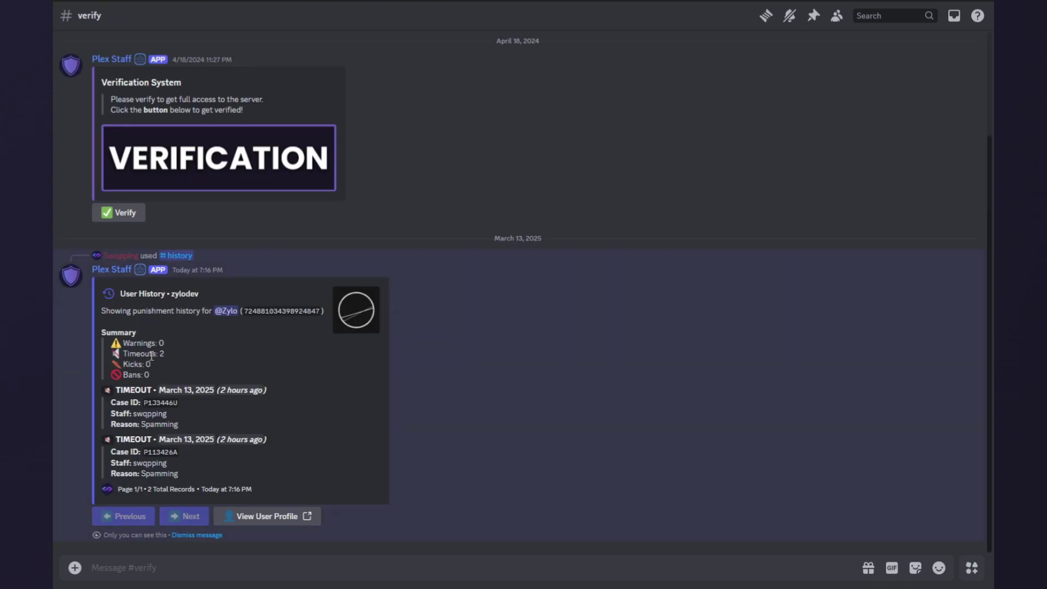